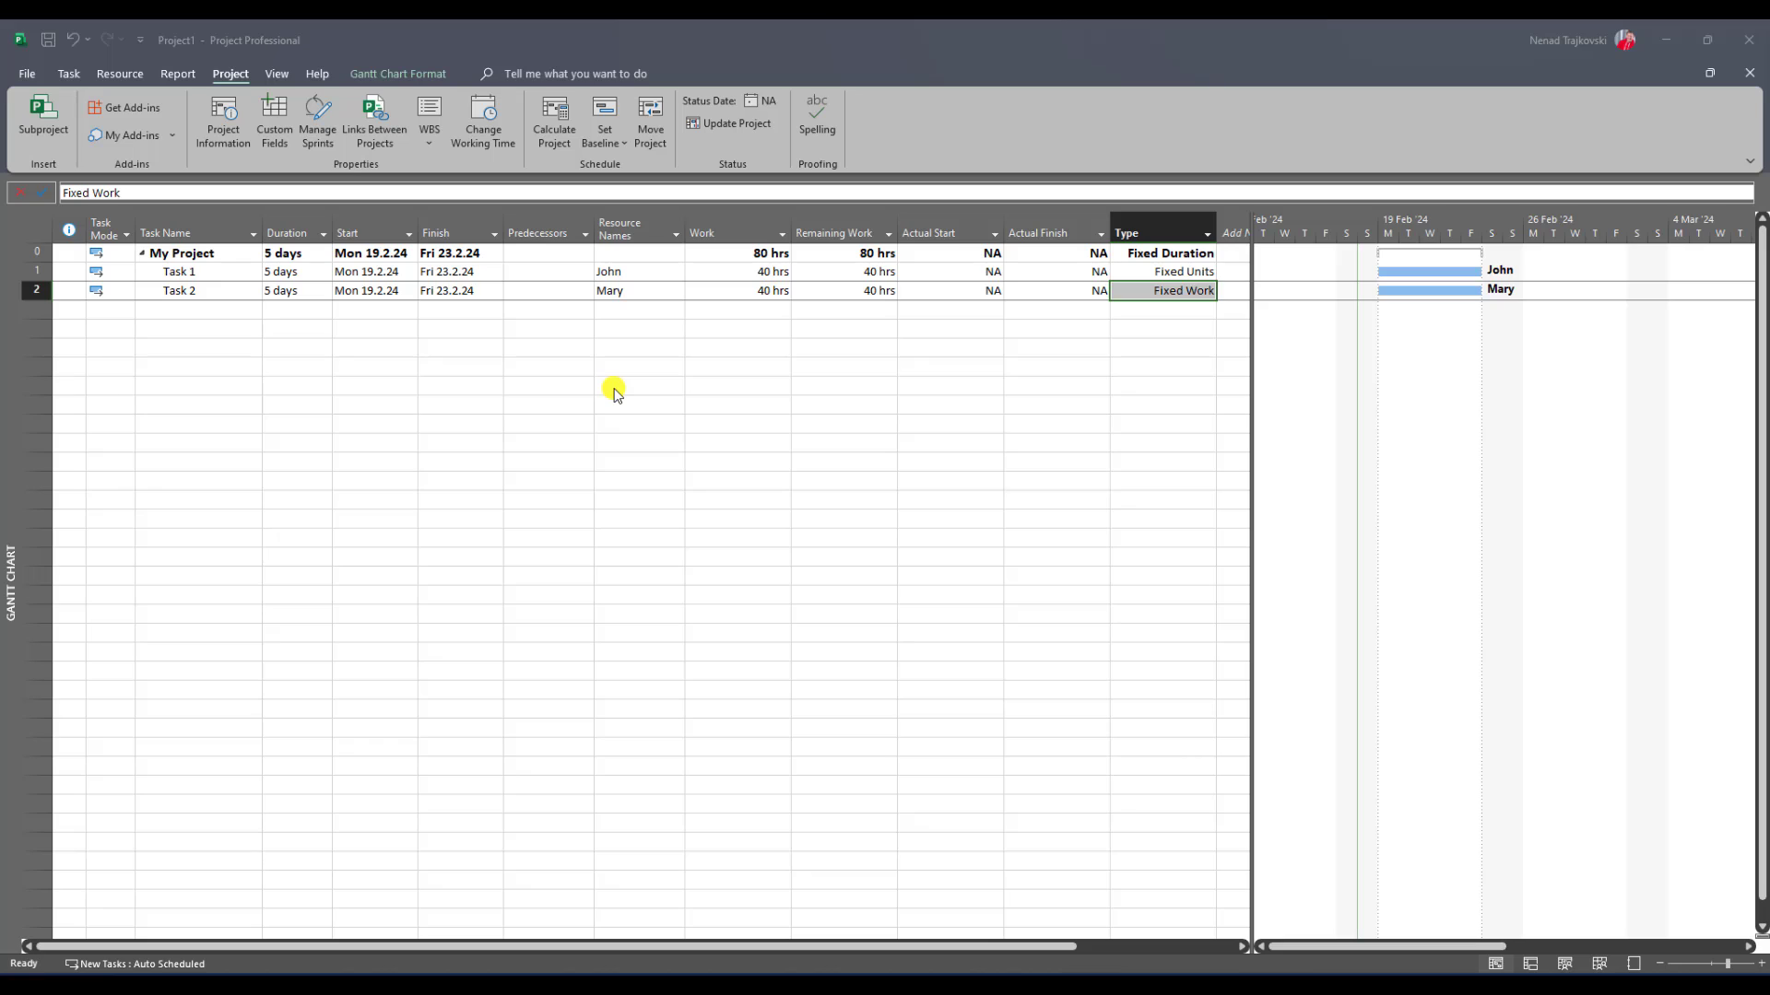
click(173, 273)
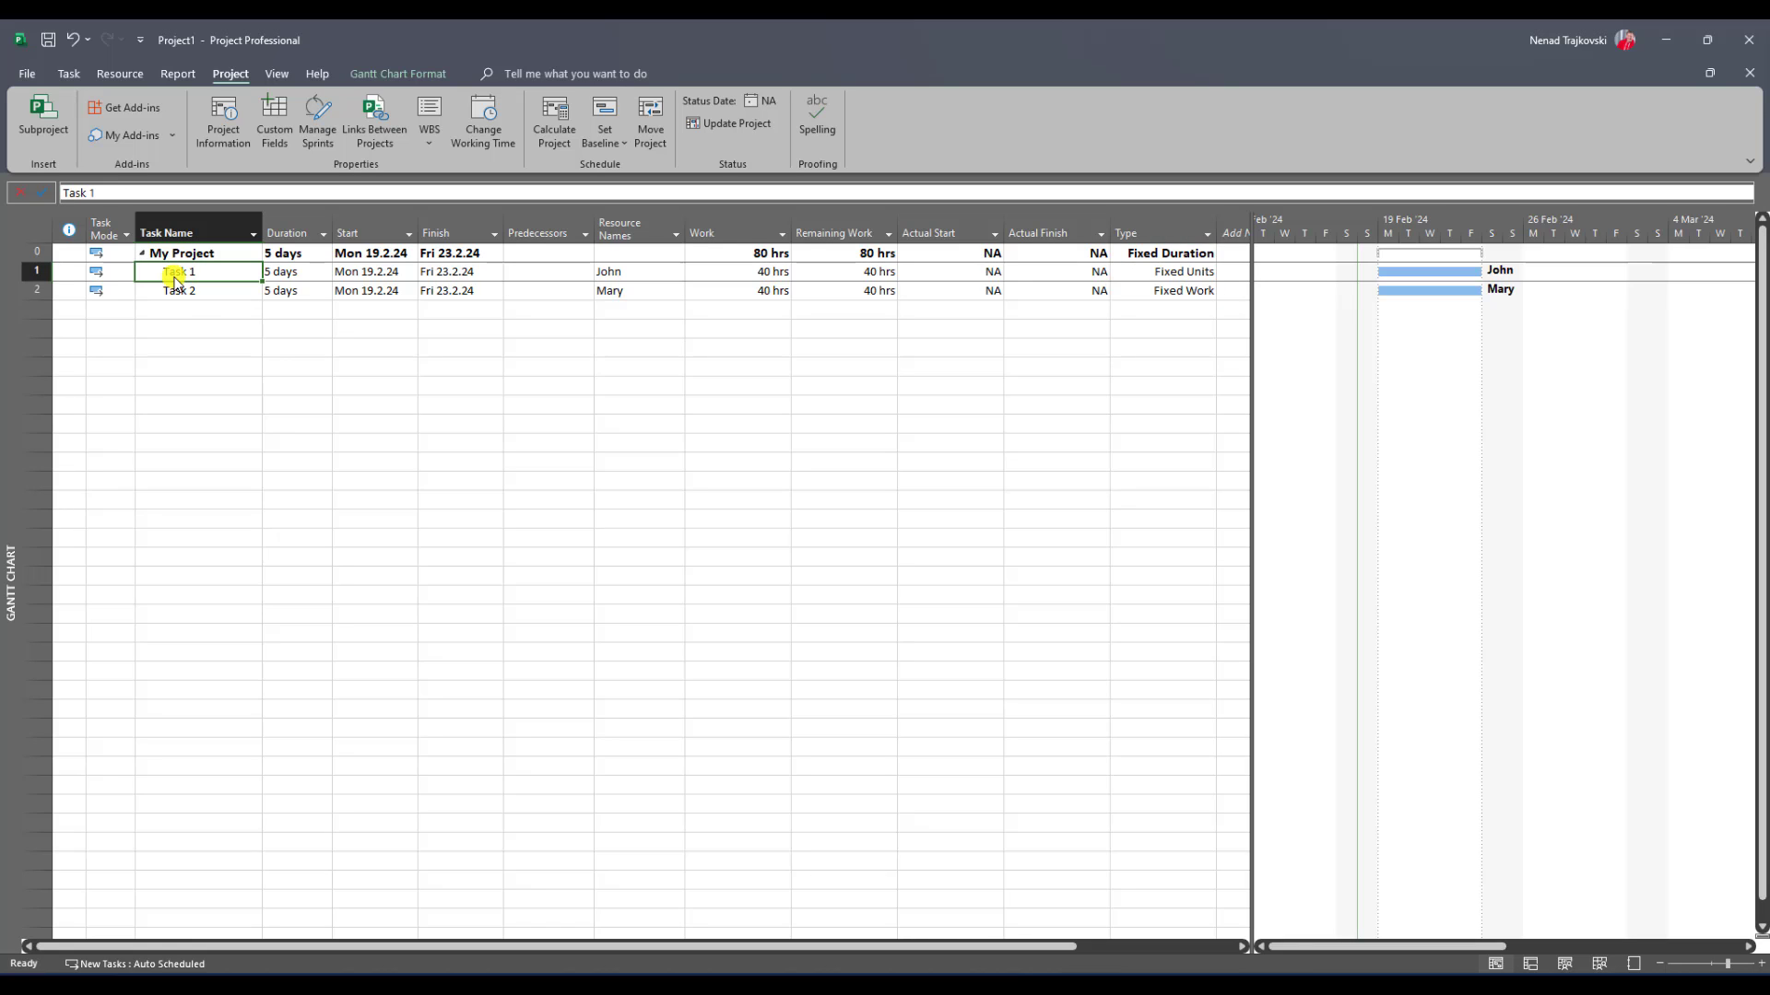
click(1181, 277)
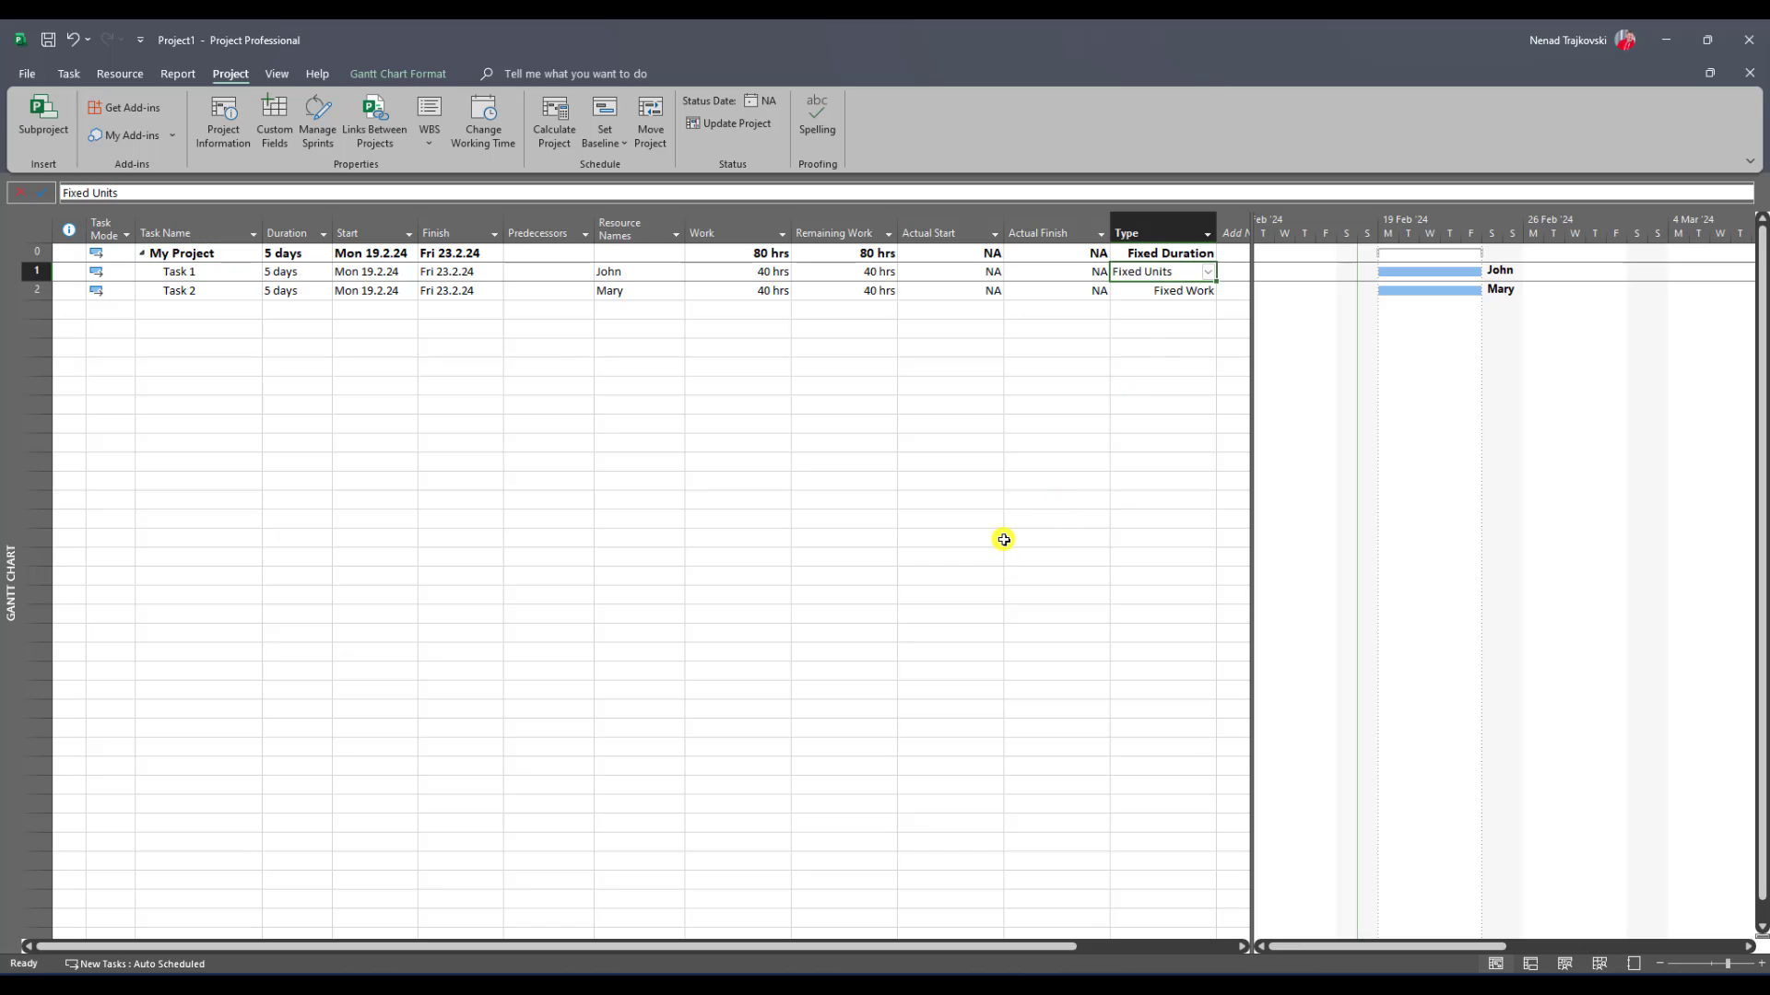
click(944, 516)
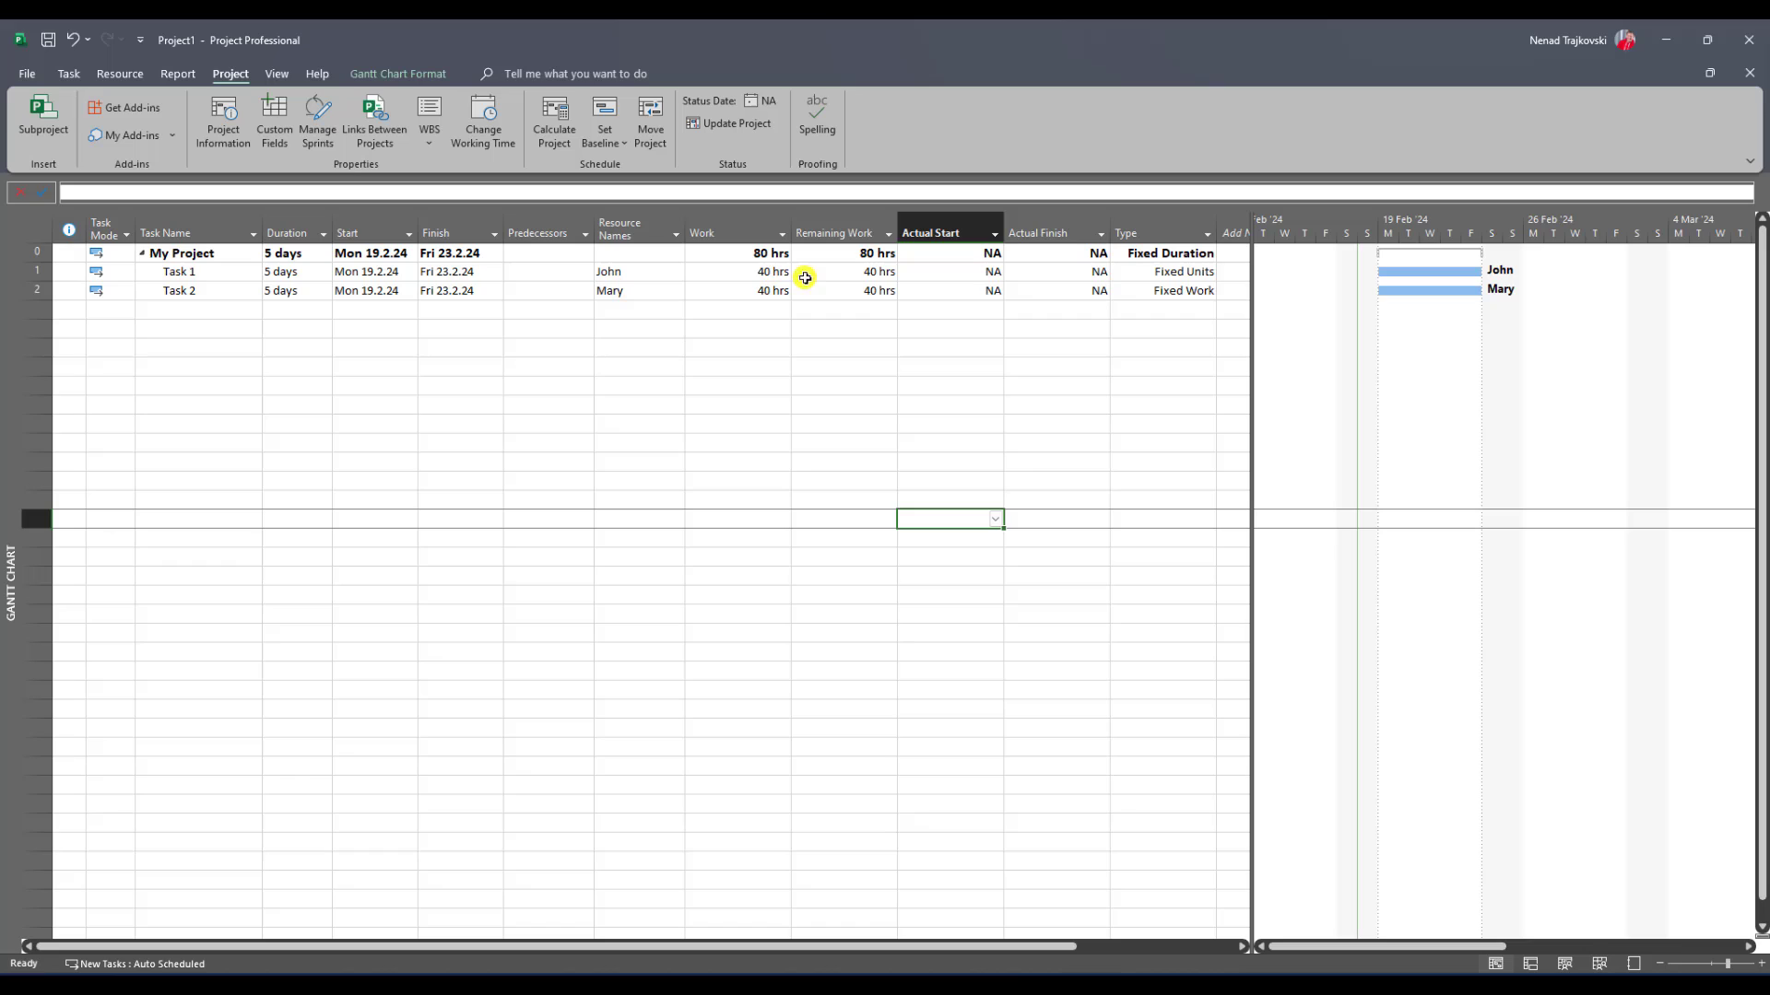
Set Task 1's work to 8 hrs and enter 0 as its remaining work
click(777, 274)
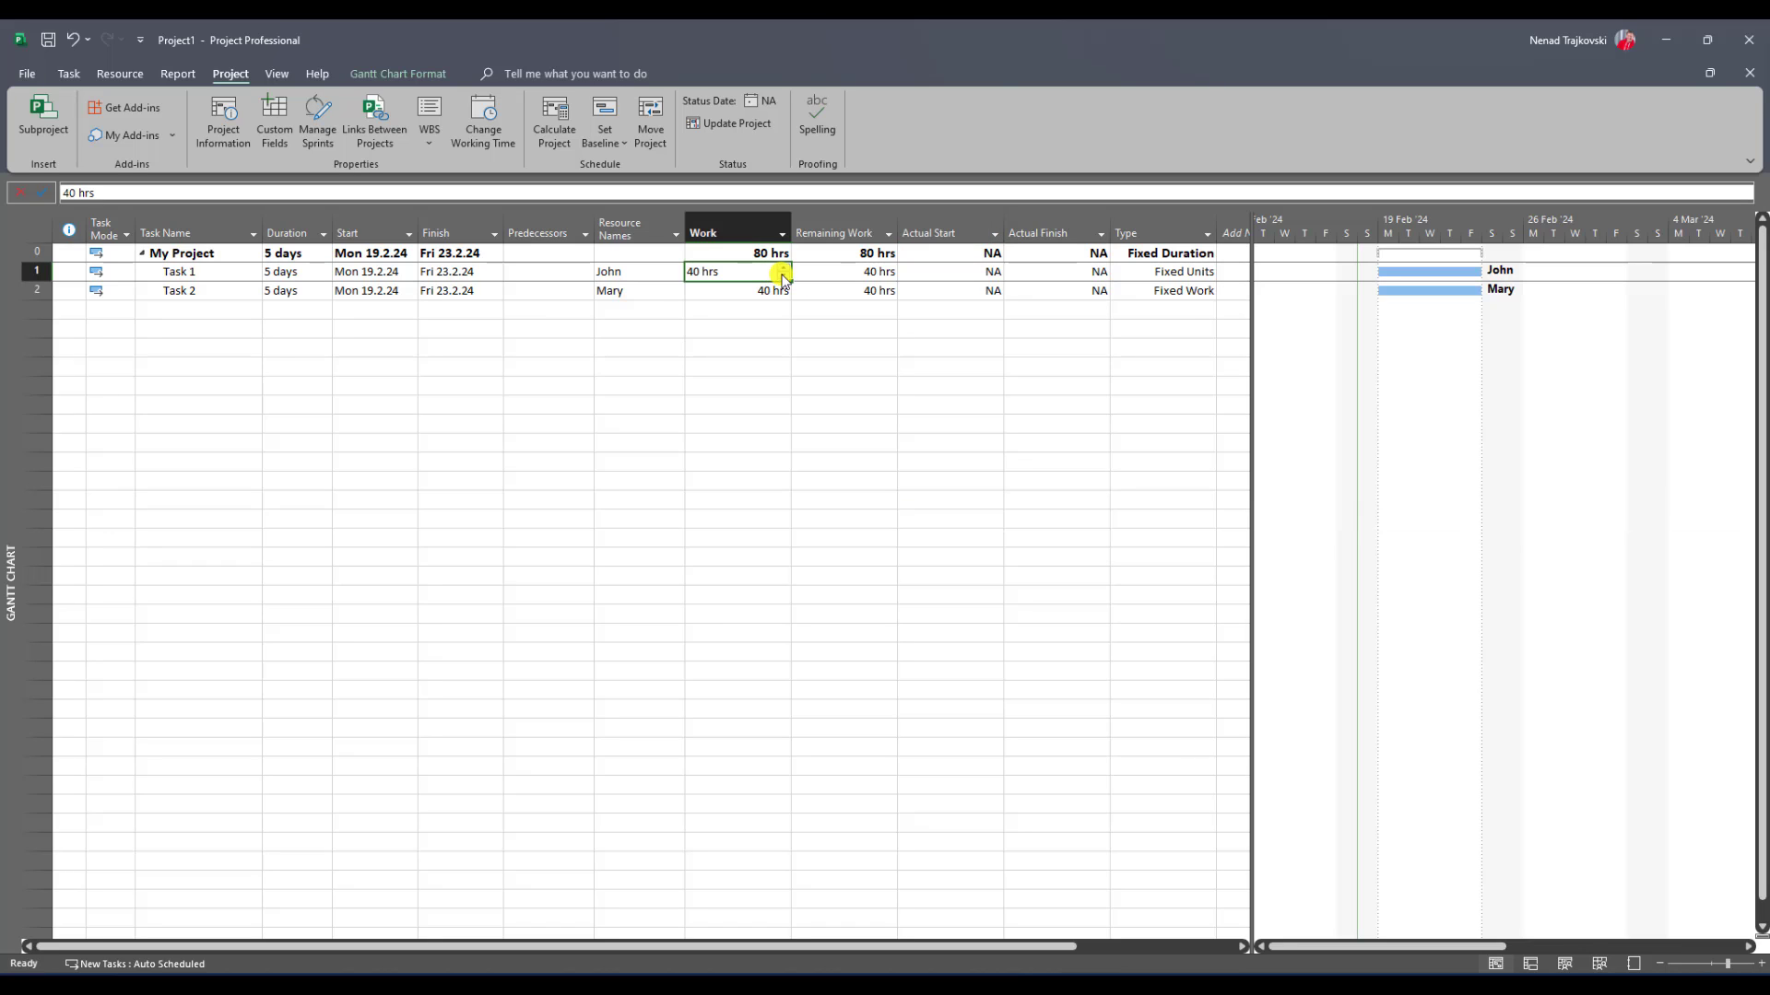
text(8)
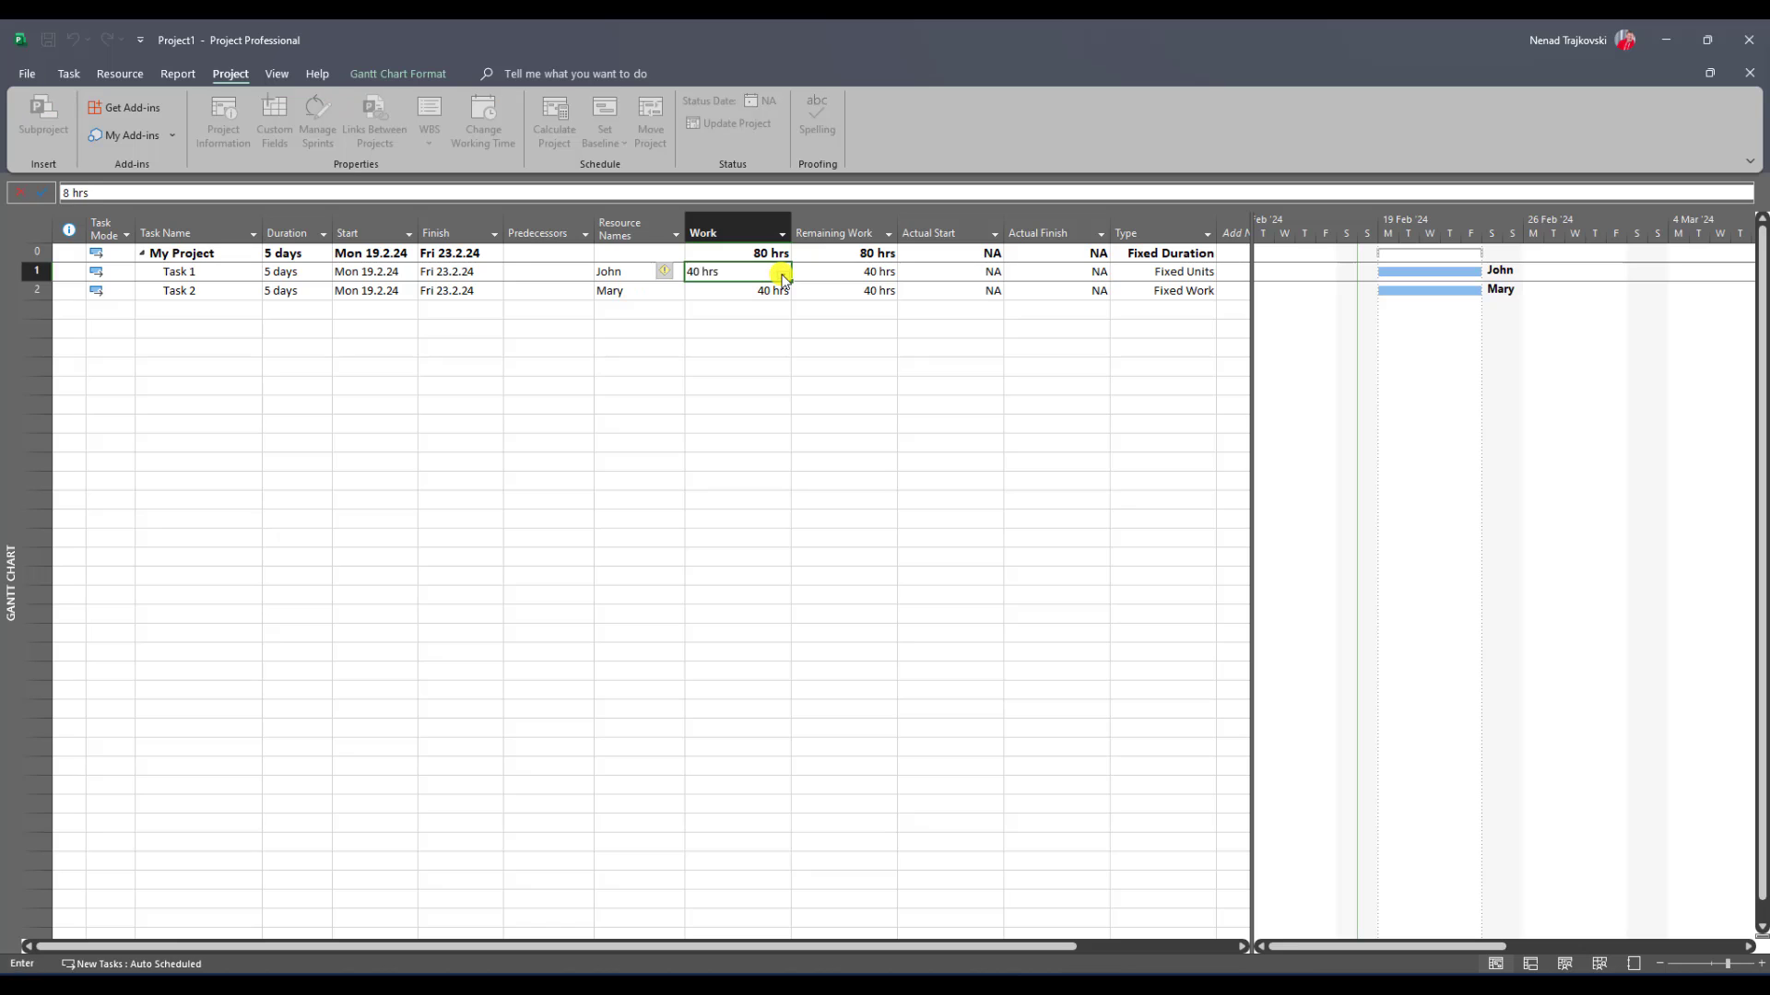
key(Tab)
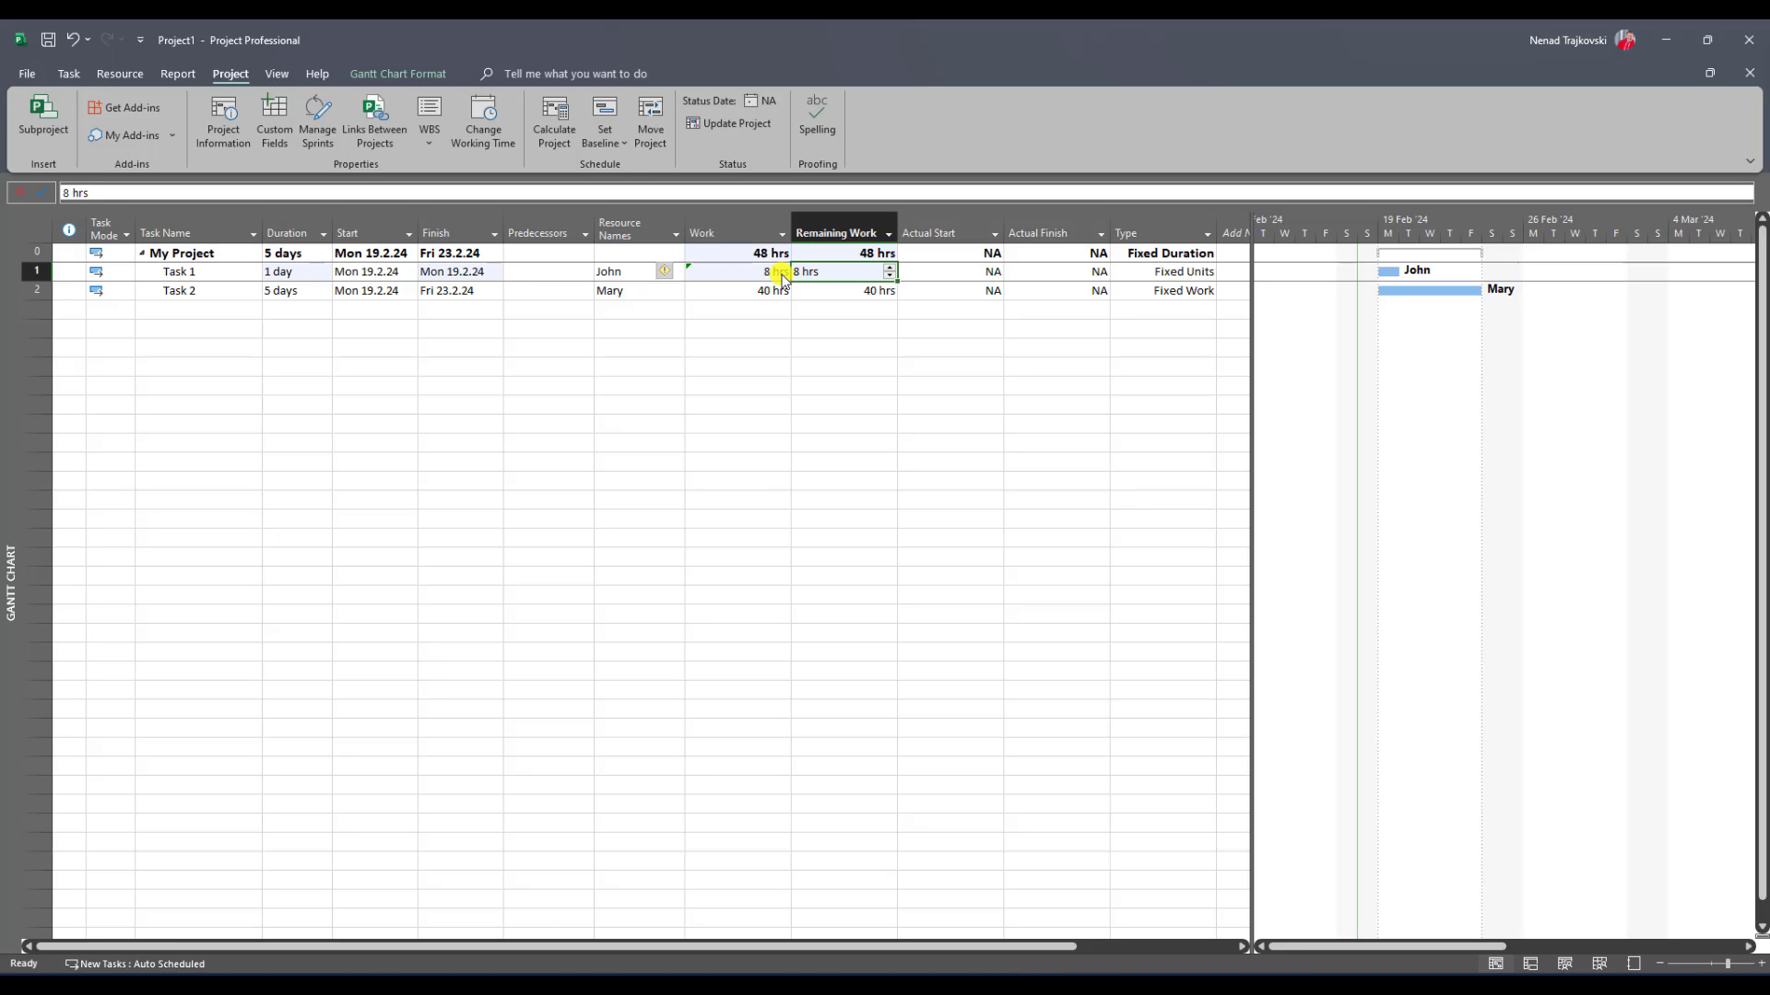
text(0)
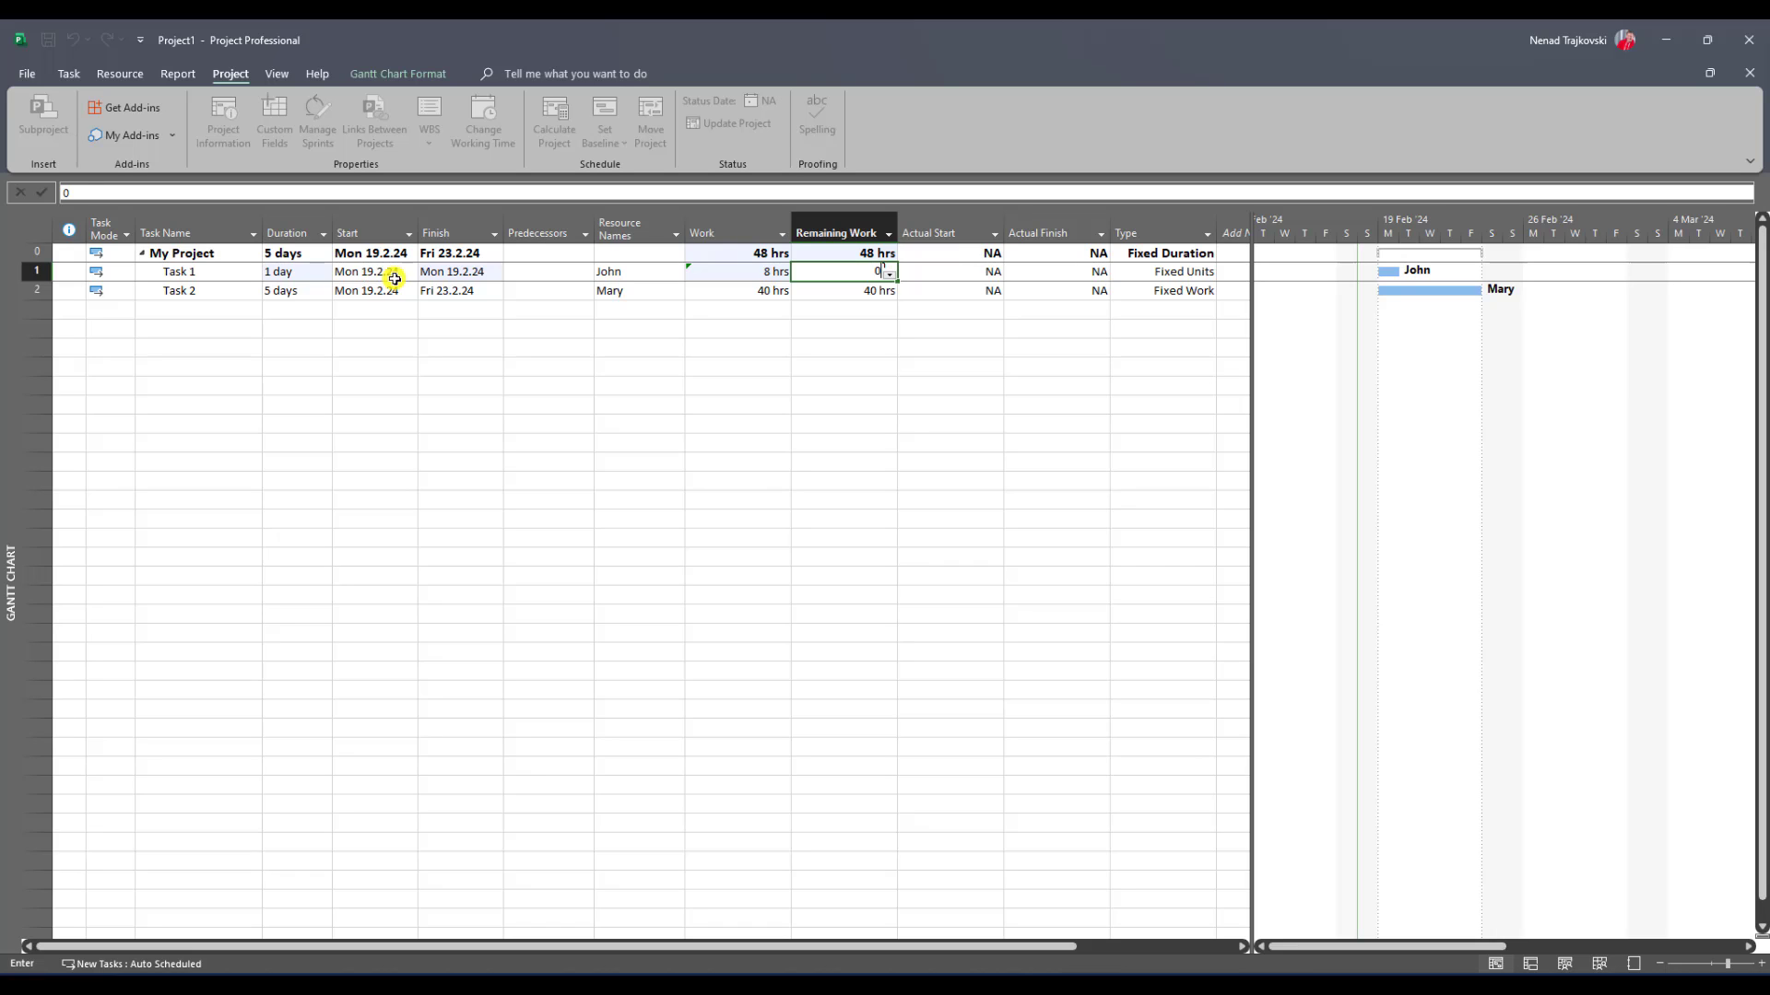
Commit zero remaining work and give Task 1 actual start 19 Feb 2024, finish 1 Mar 2024
click(977, 270)
click(1000, 272)
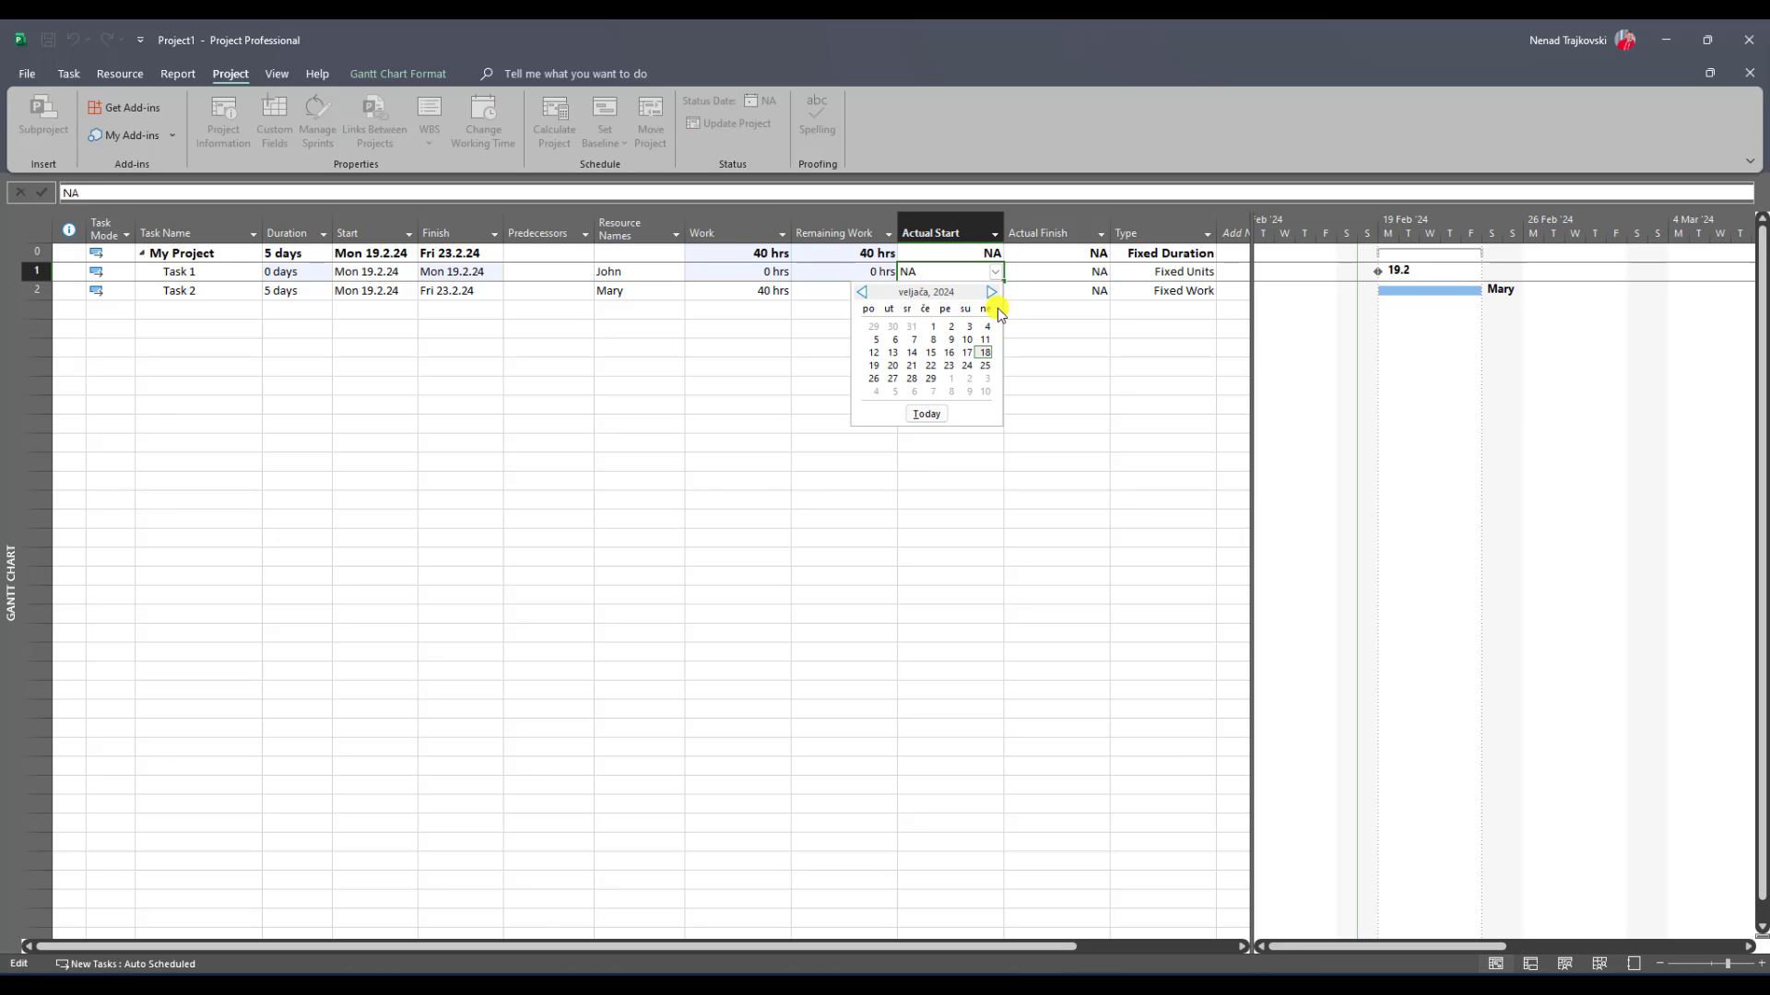
click(876, 367)
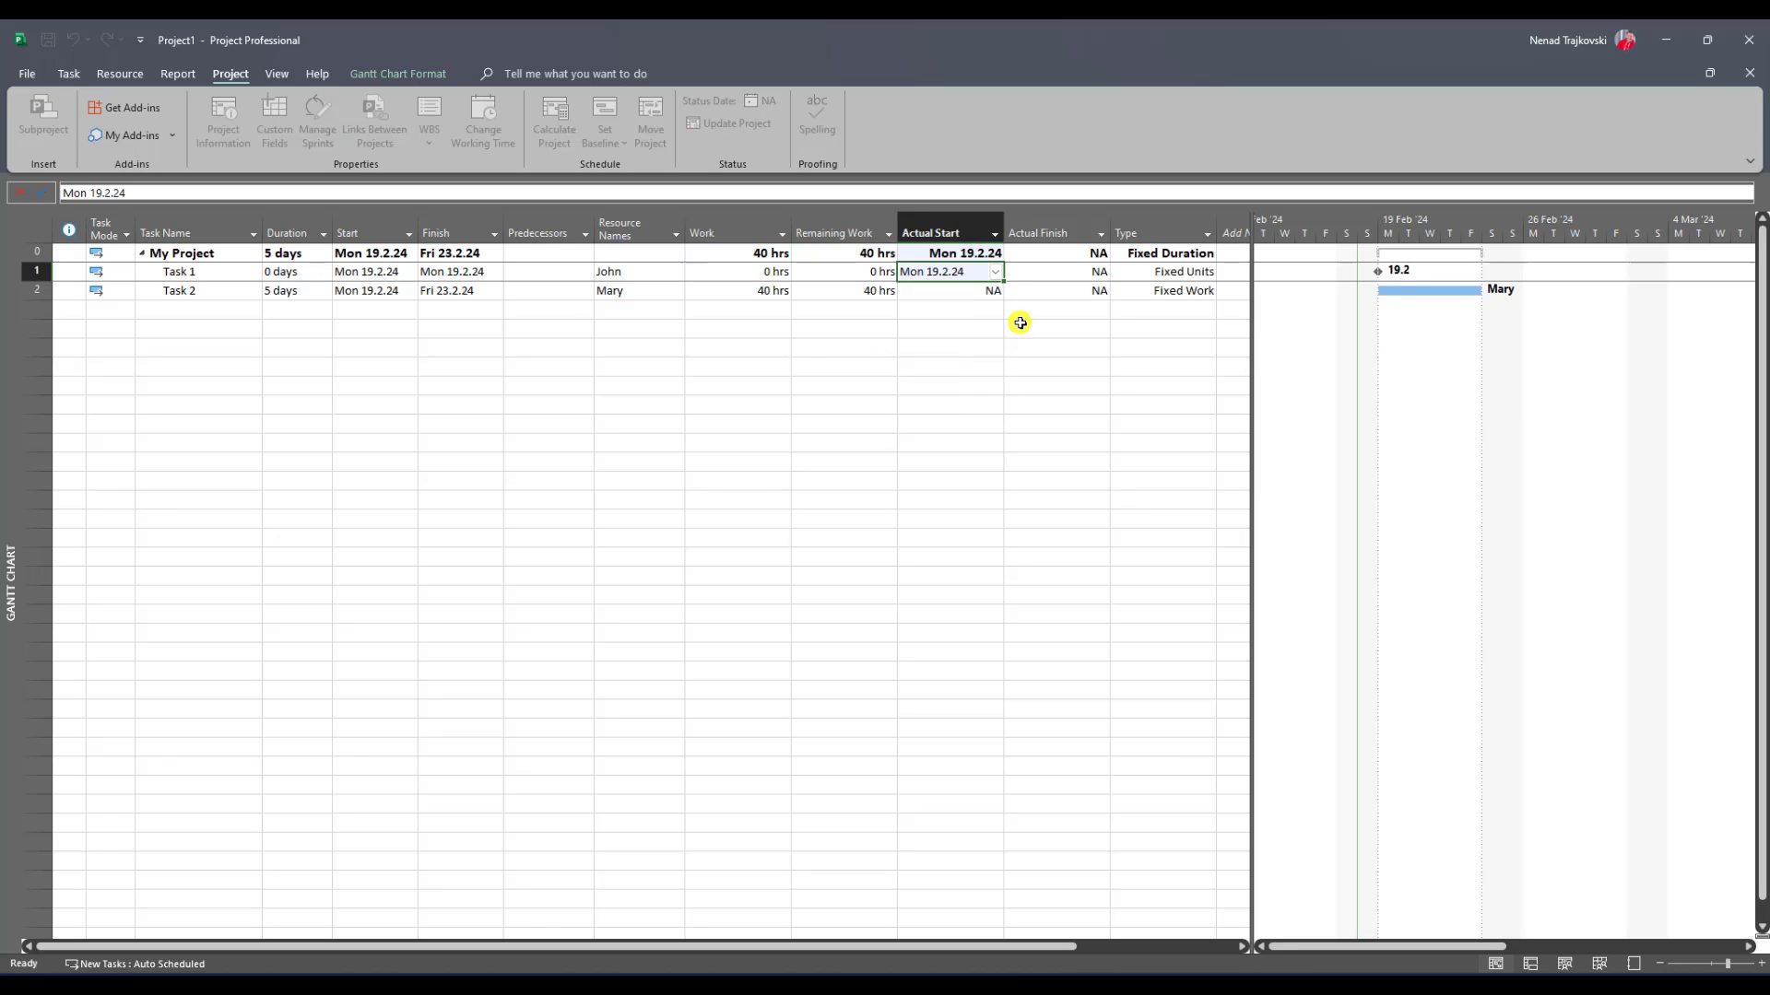
click(1102, 274)
click(1102, 274)
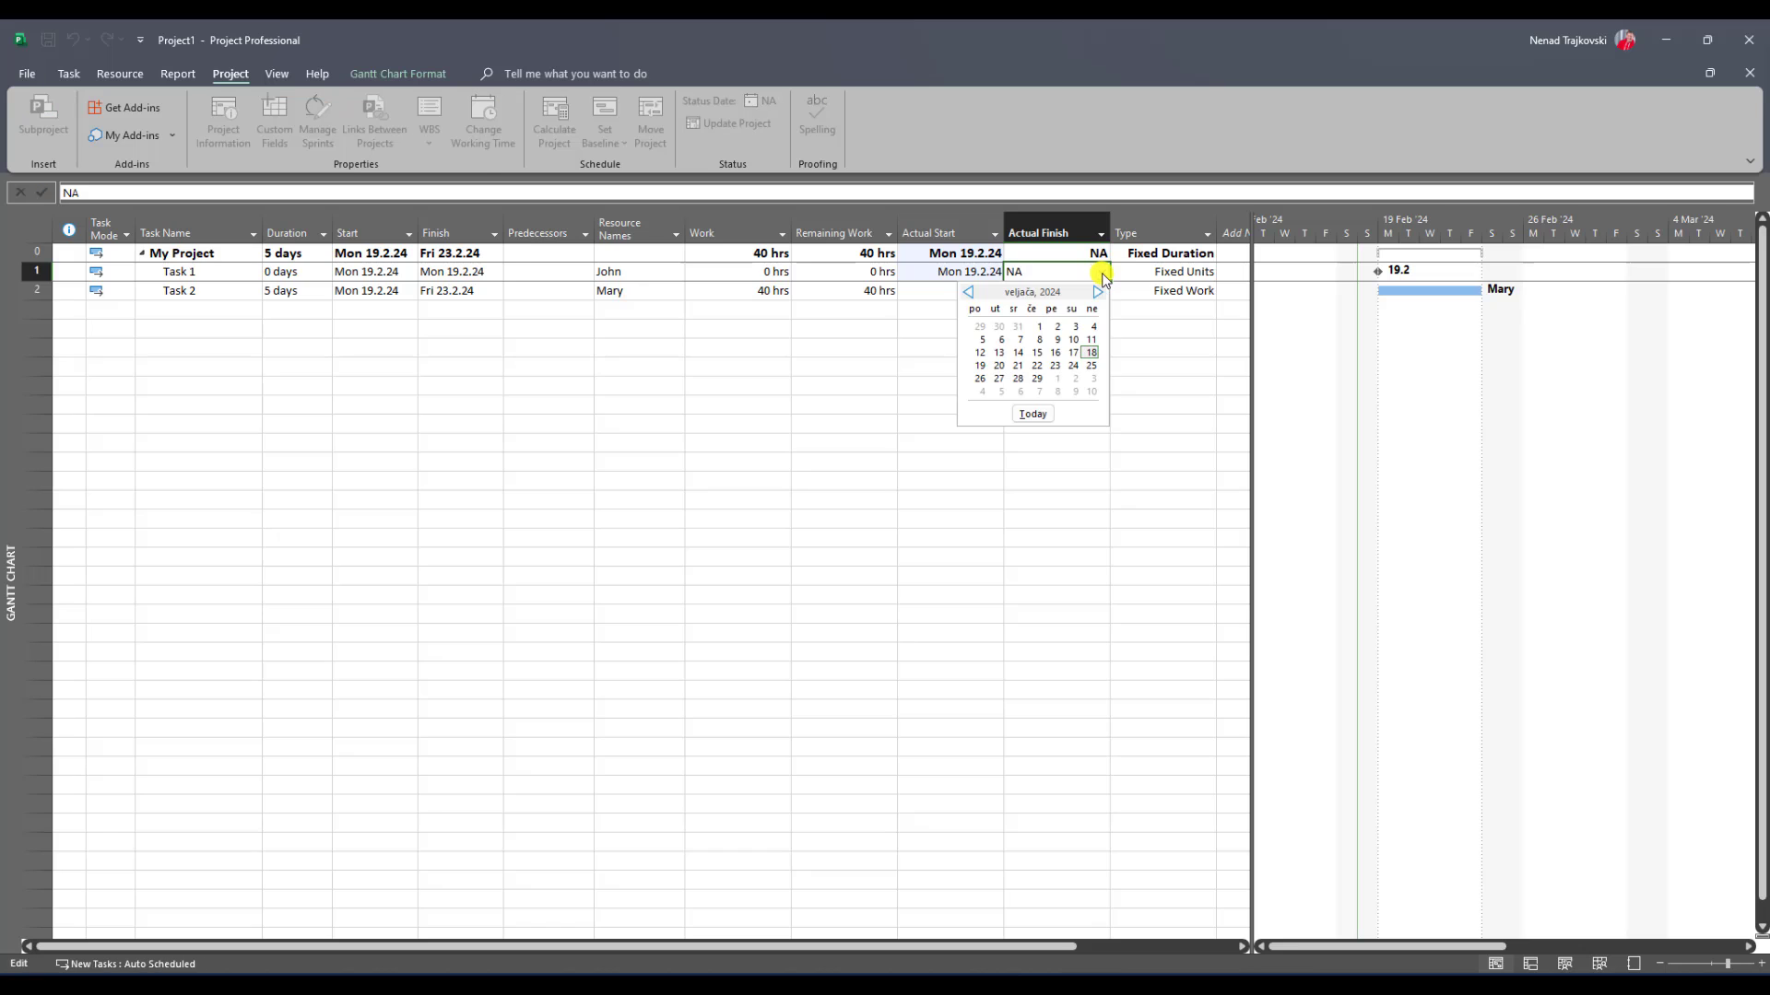
click(1057, 378)
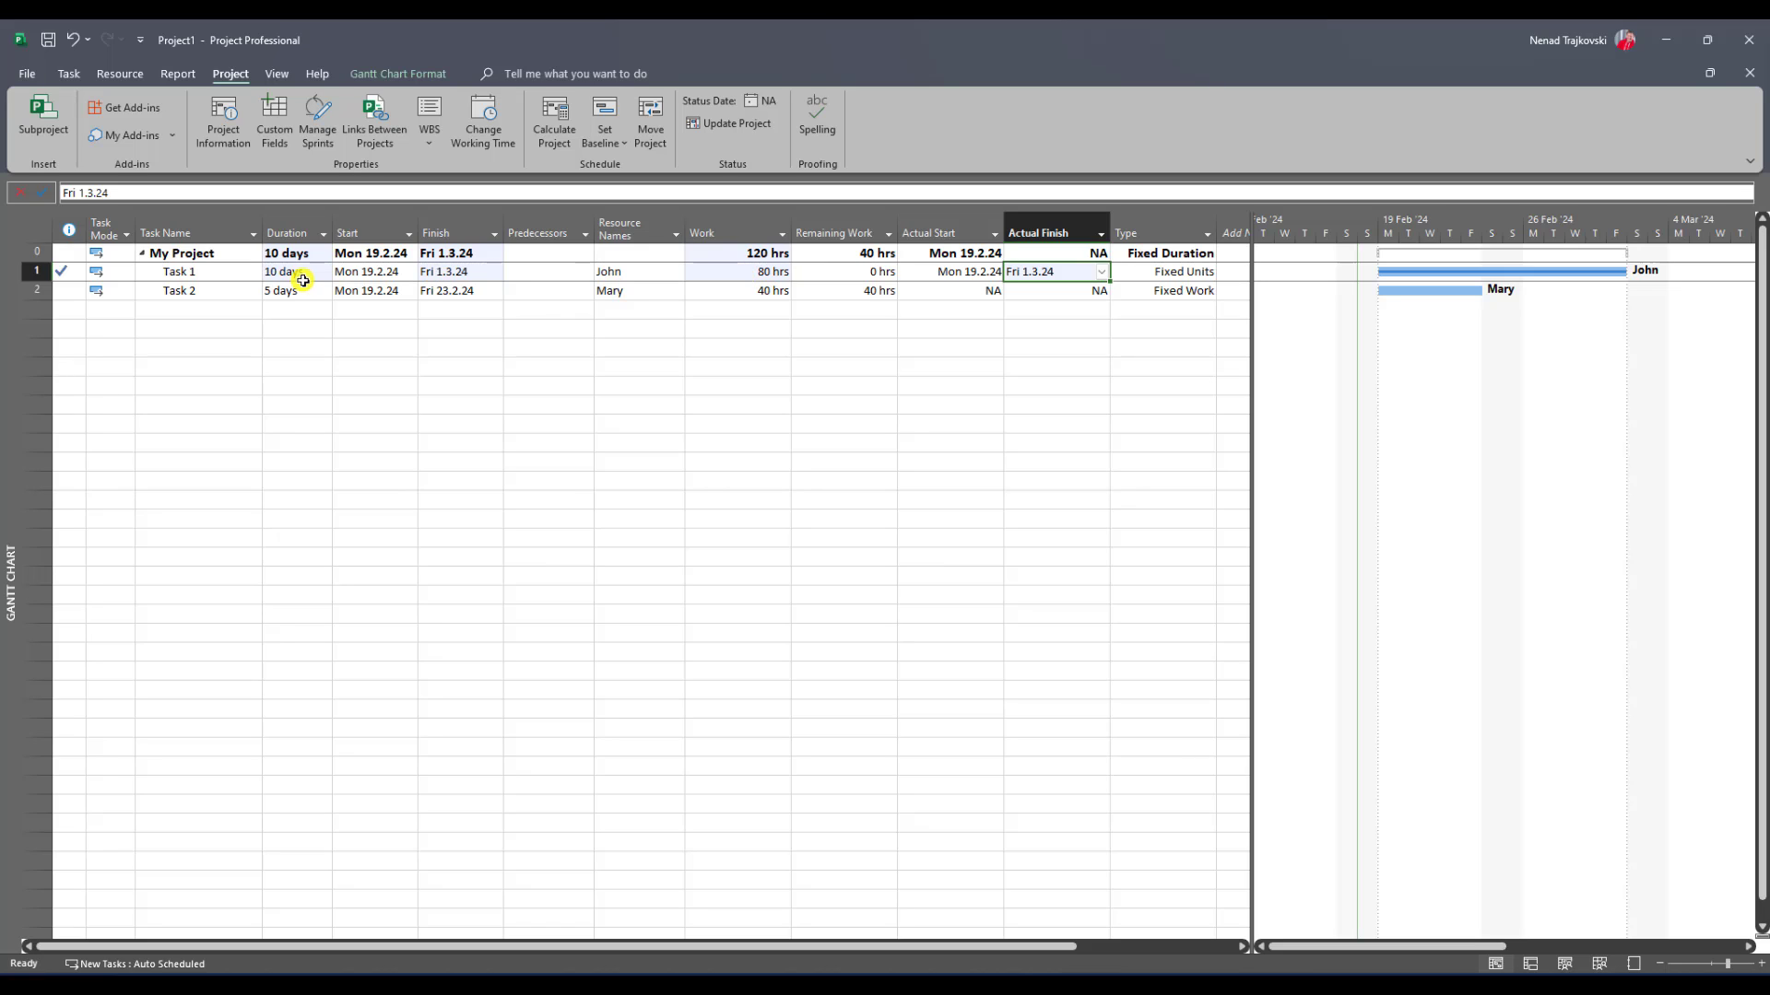
click(277, 74)
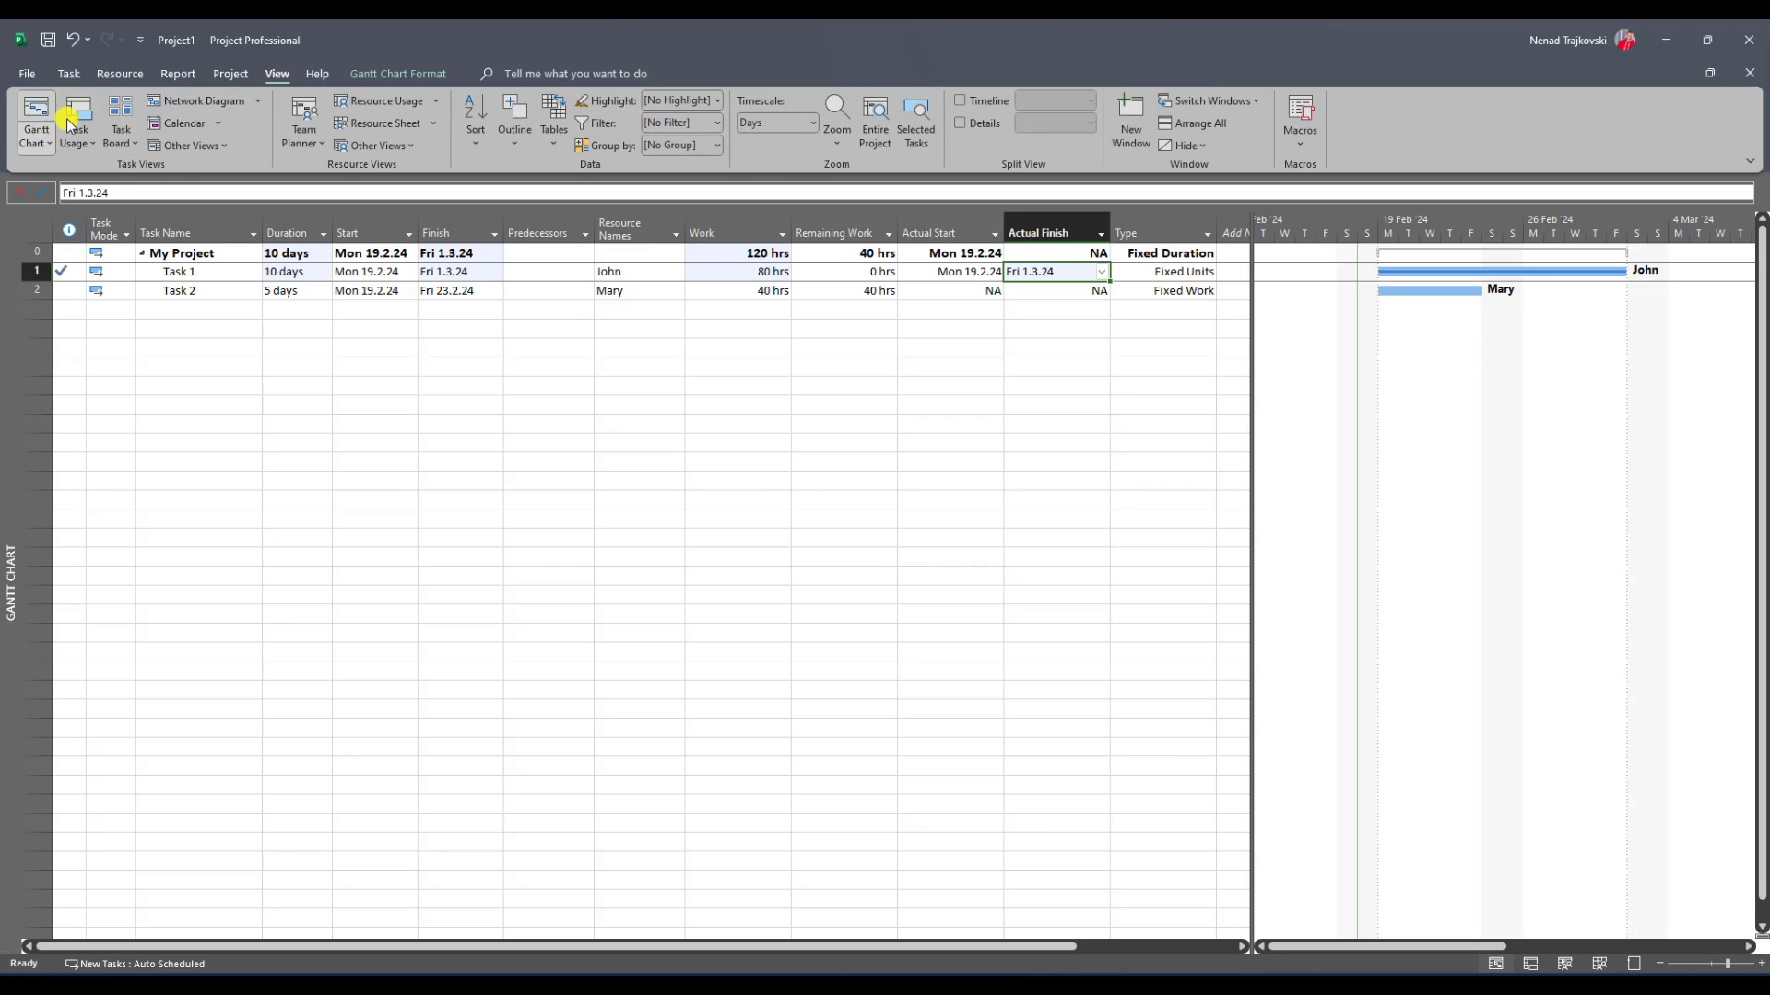
click(78, 111)
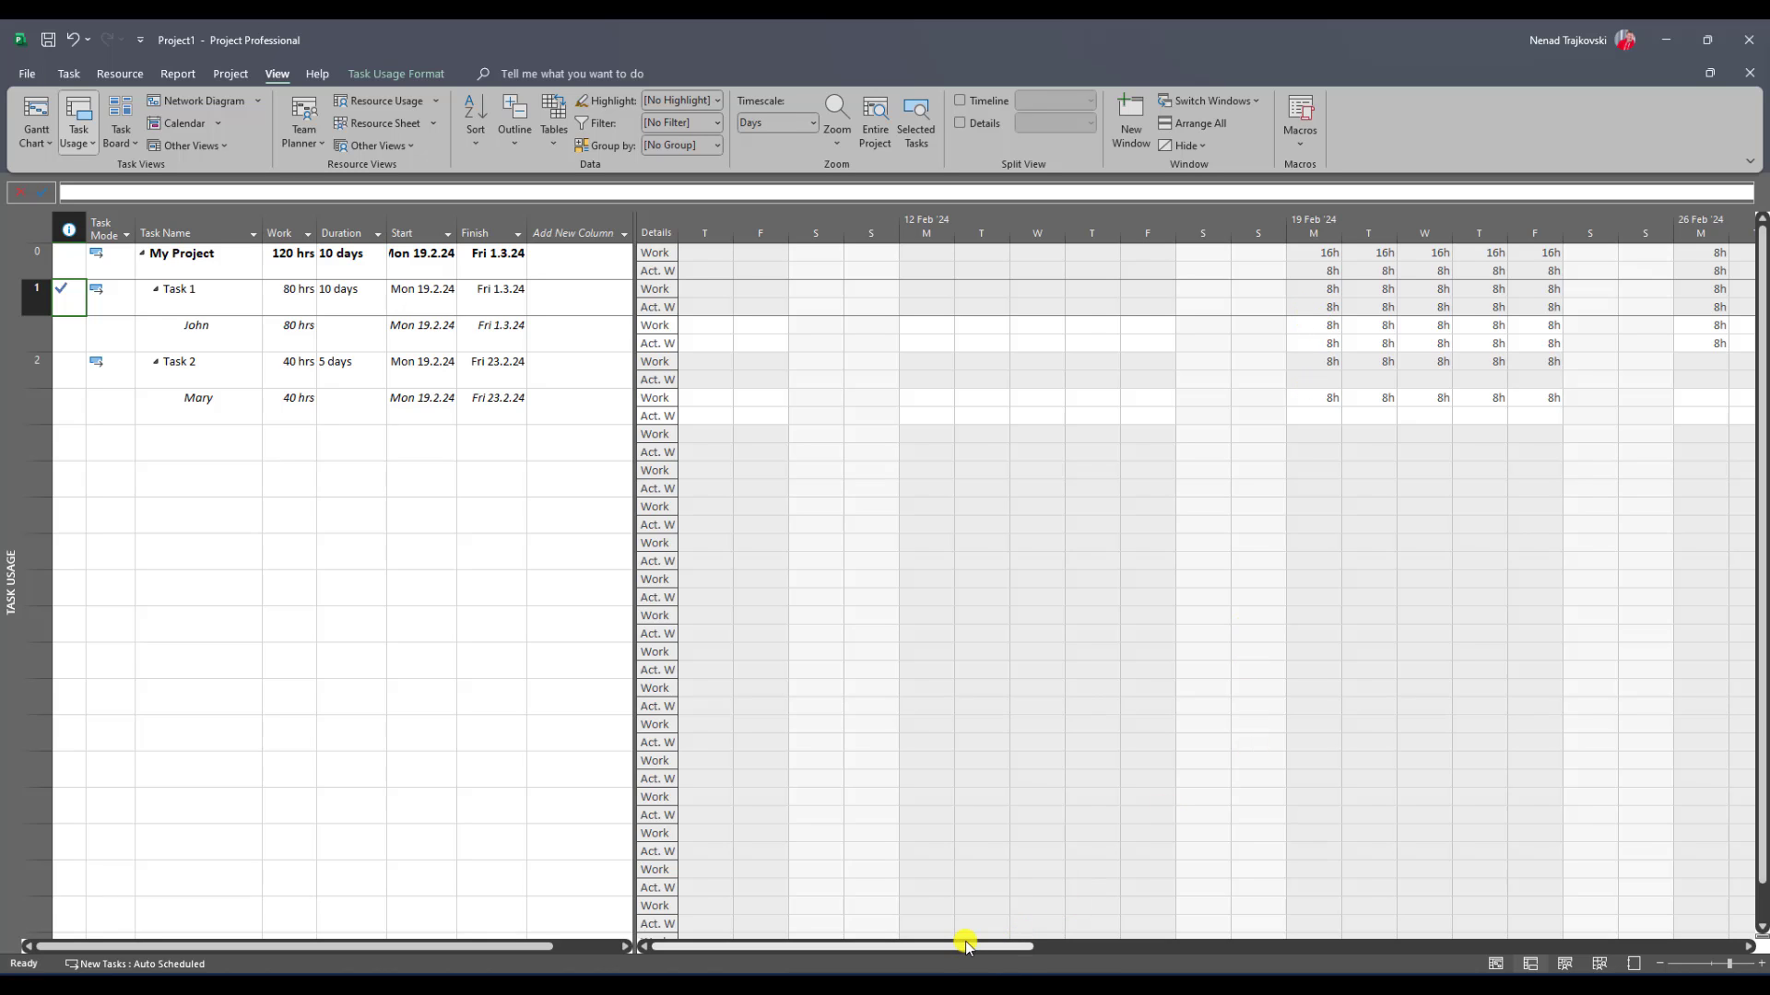
drag(959, 944, 980, 944)
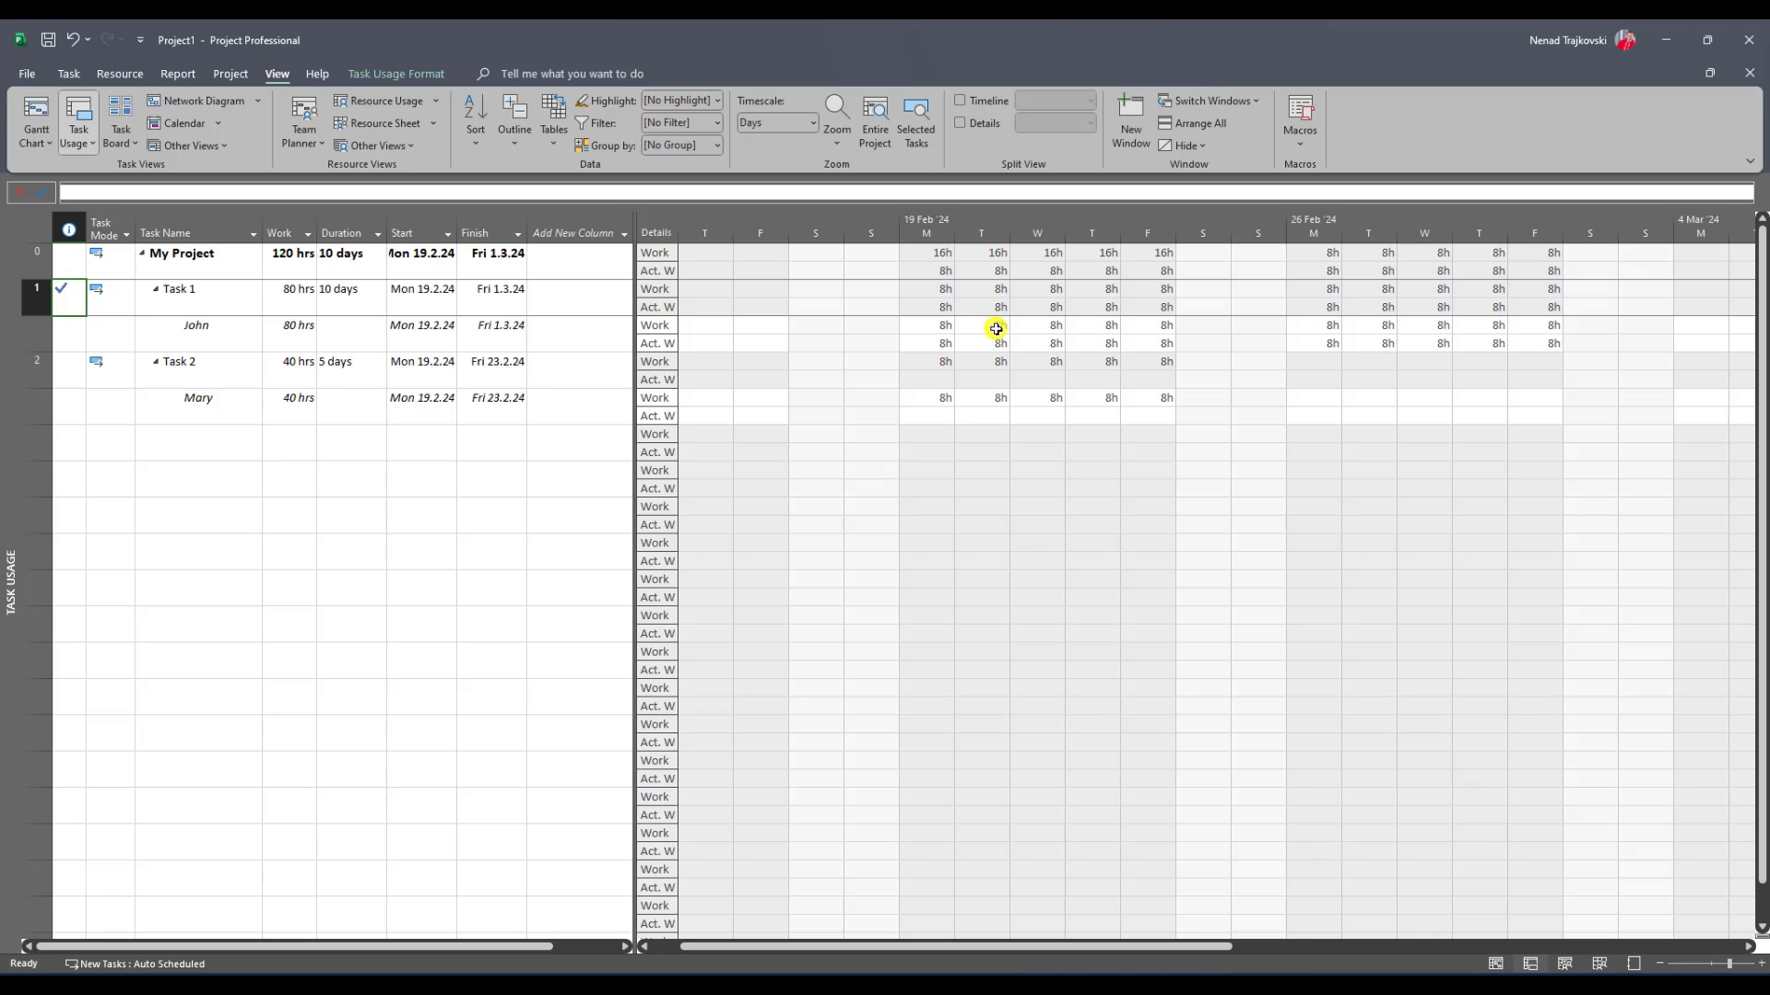
click(35, 132)
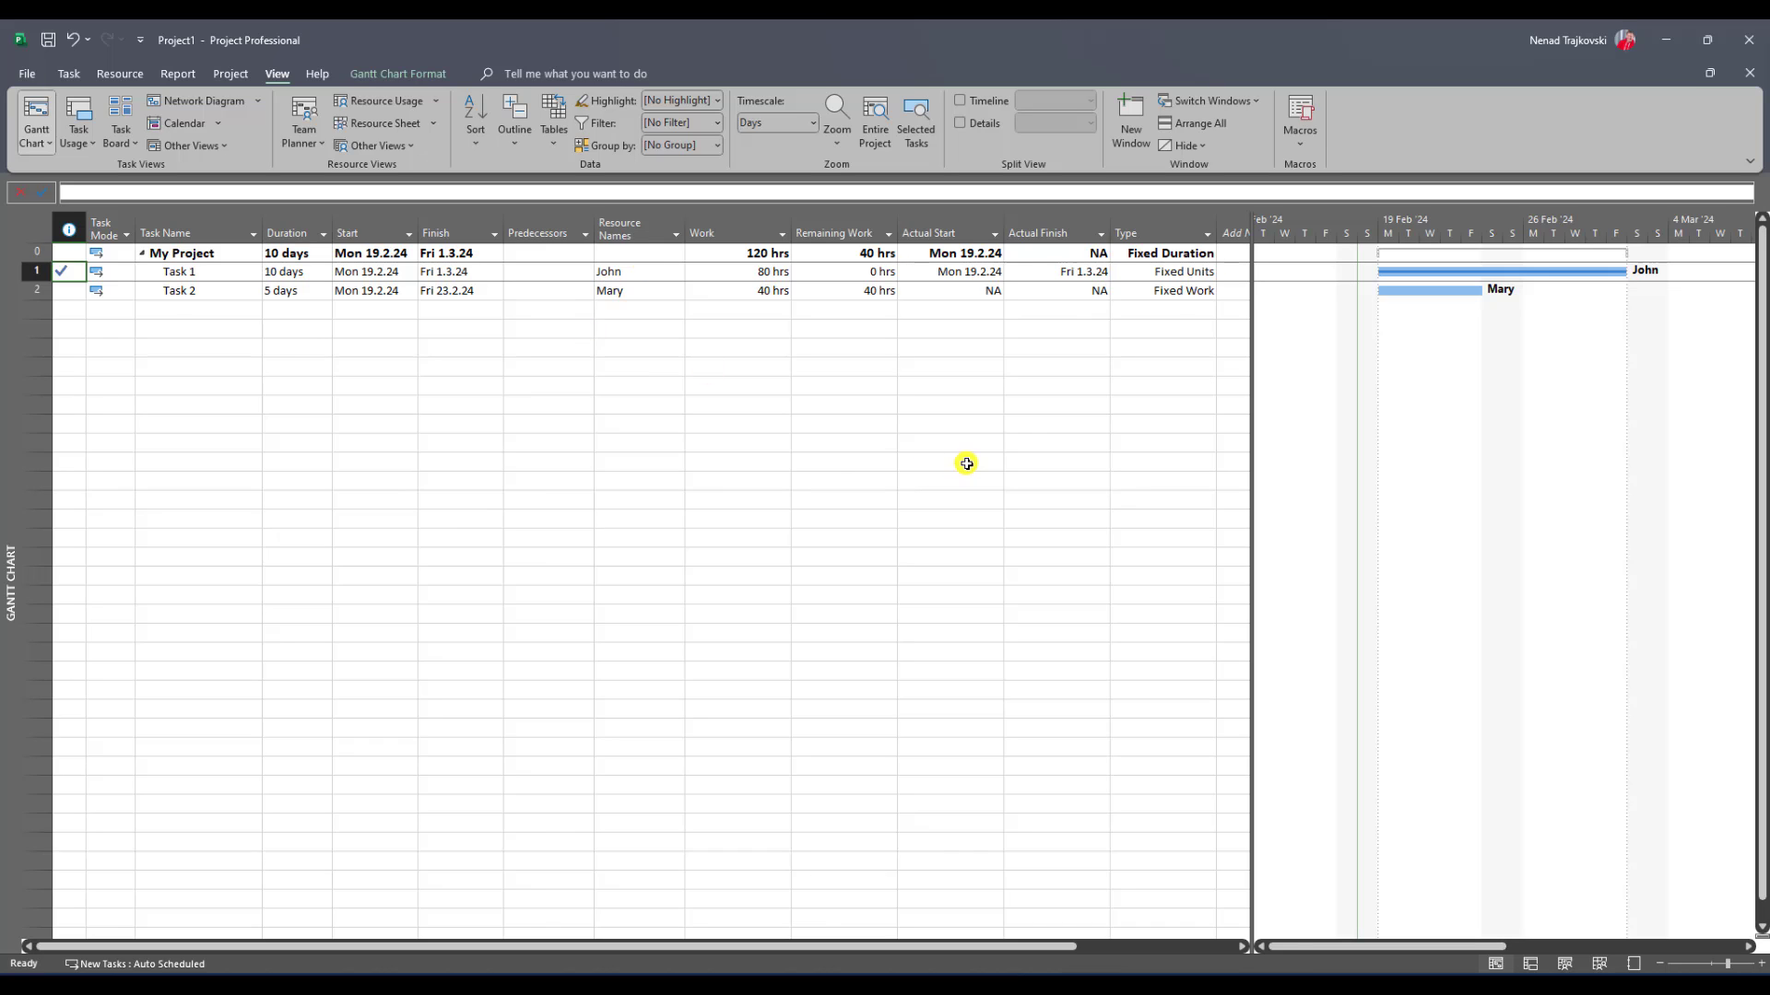
Check Task 2 is Fixed Work and enter 8 hrs as its work
click(1198, 291)
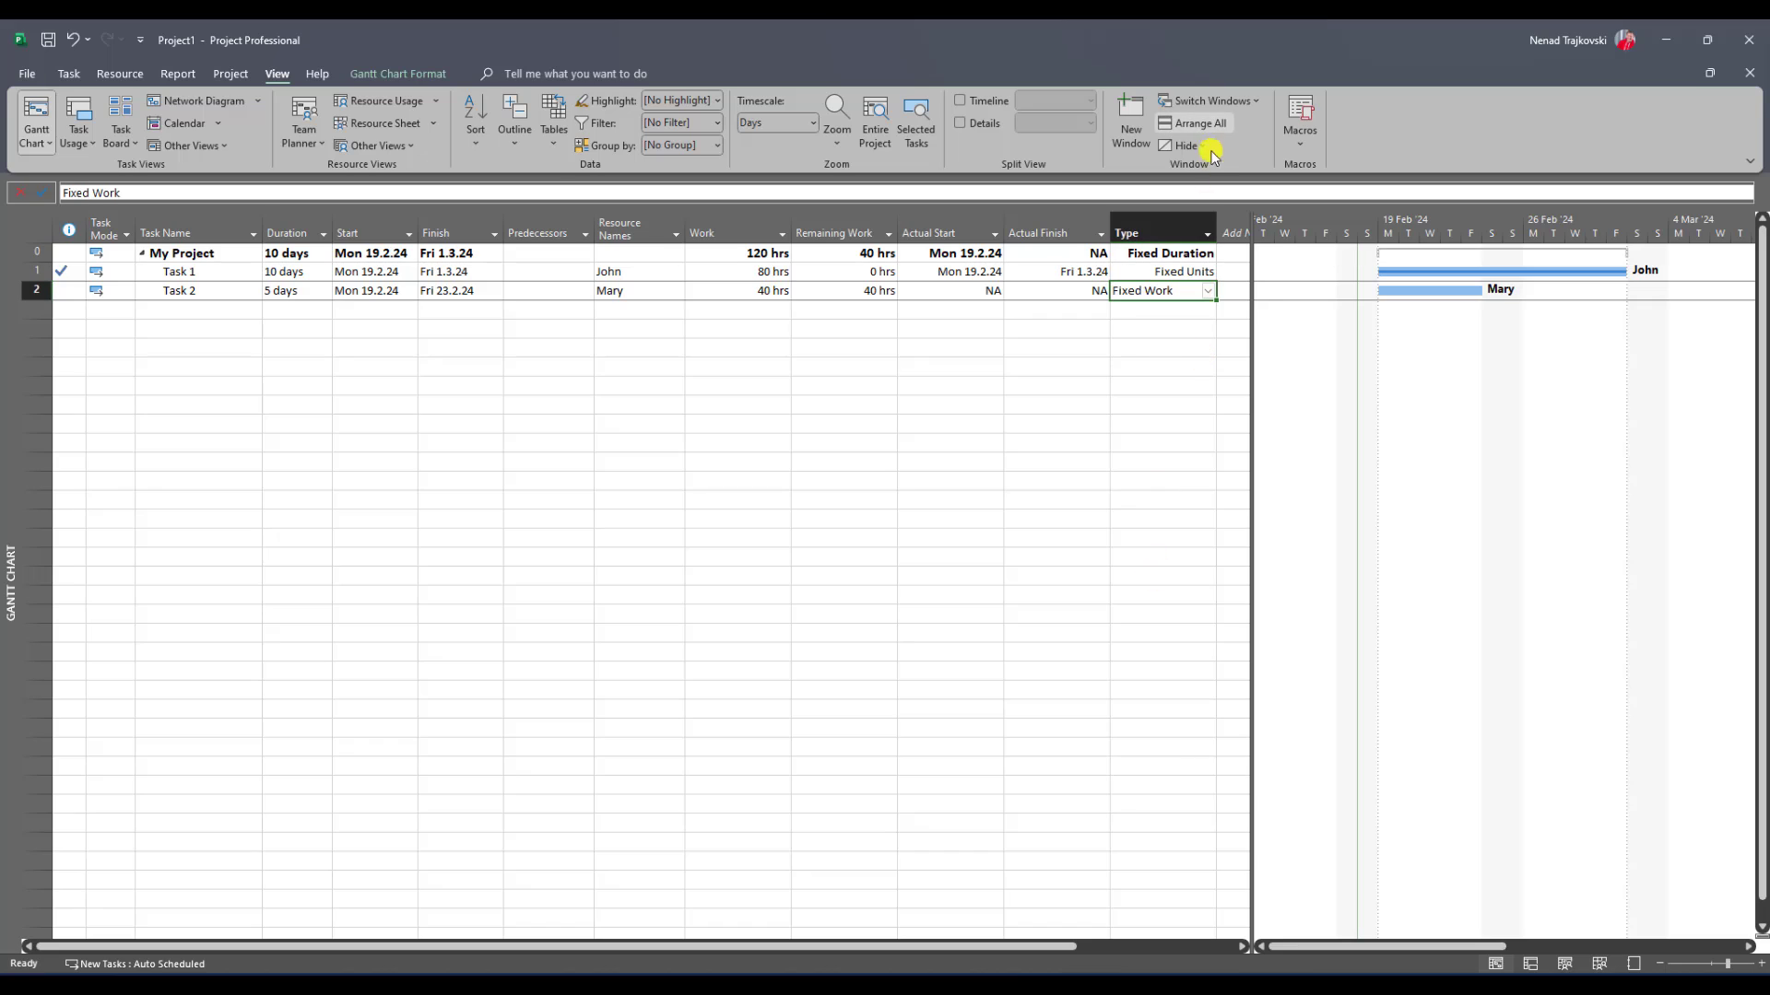
click(1096, 387)
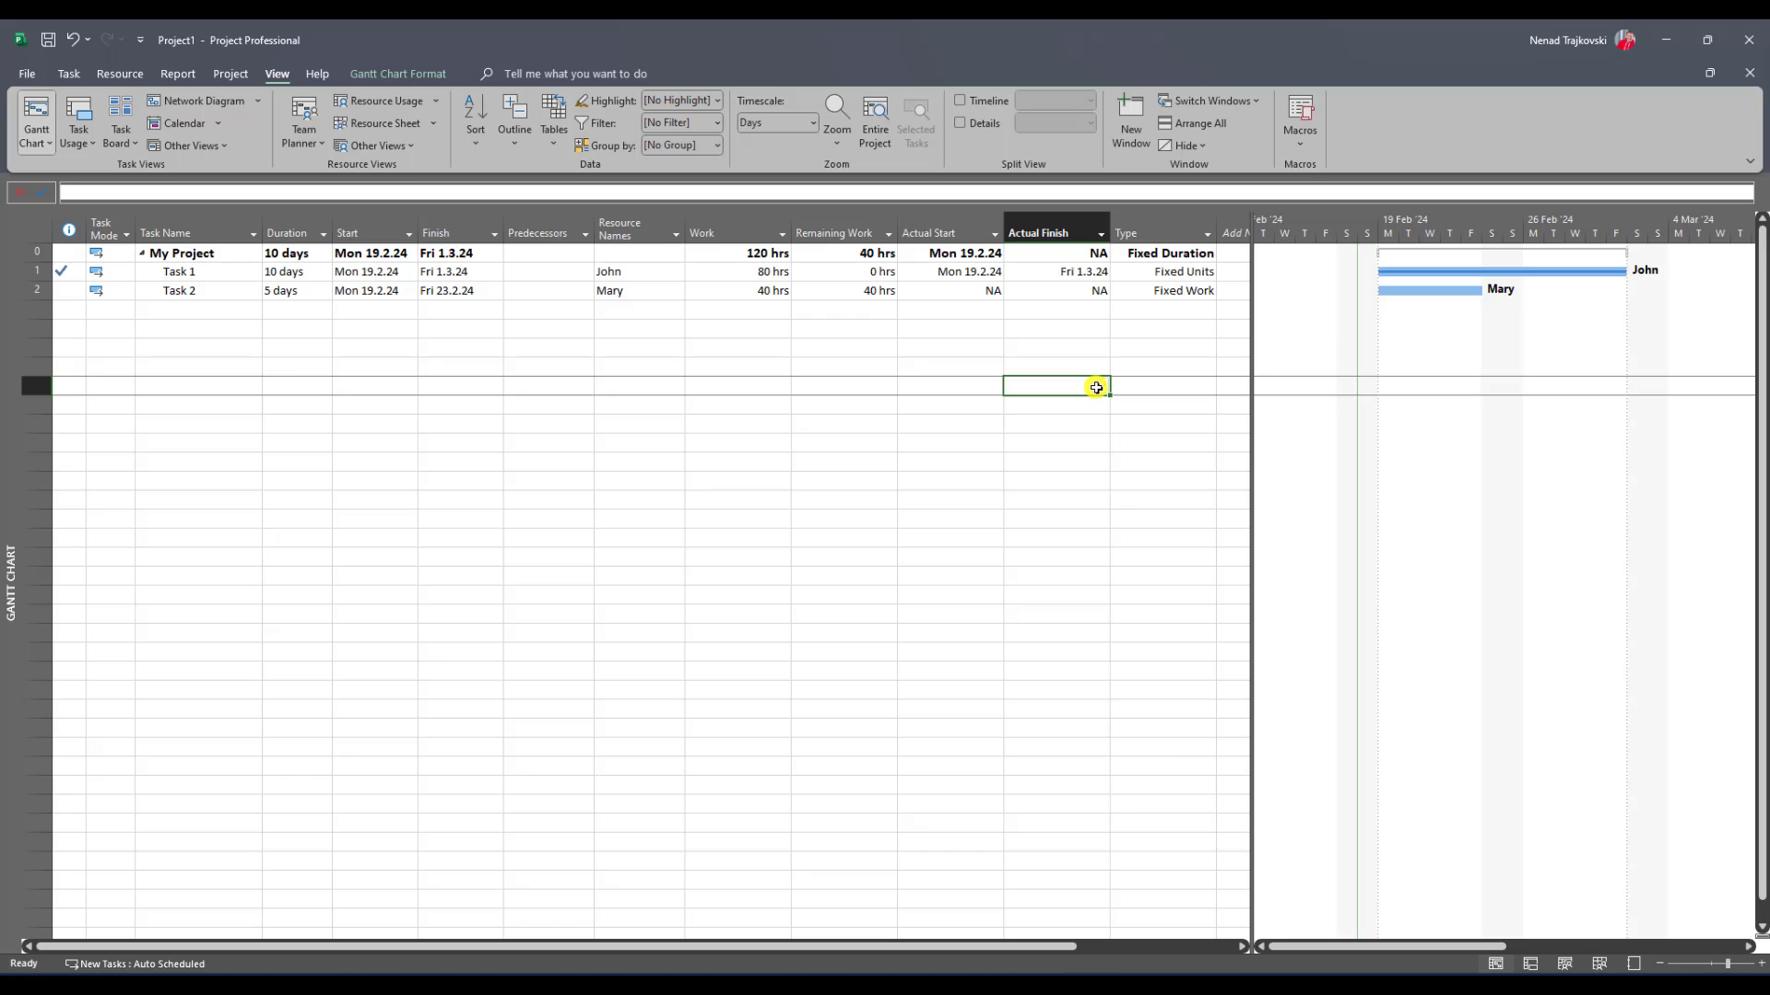
click(767, 296)
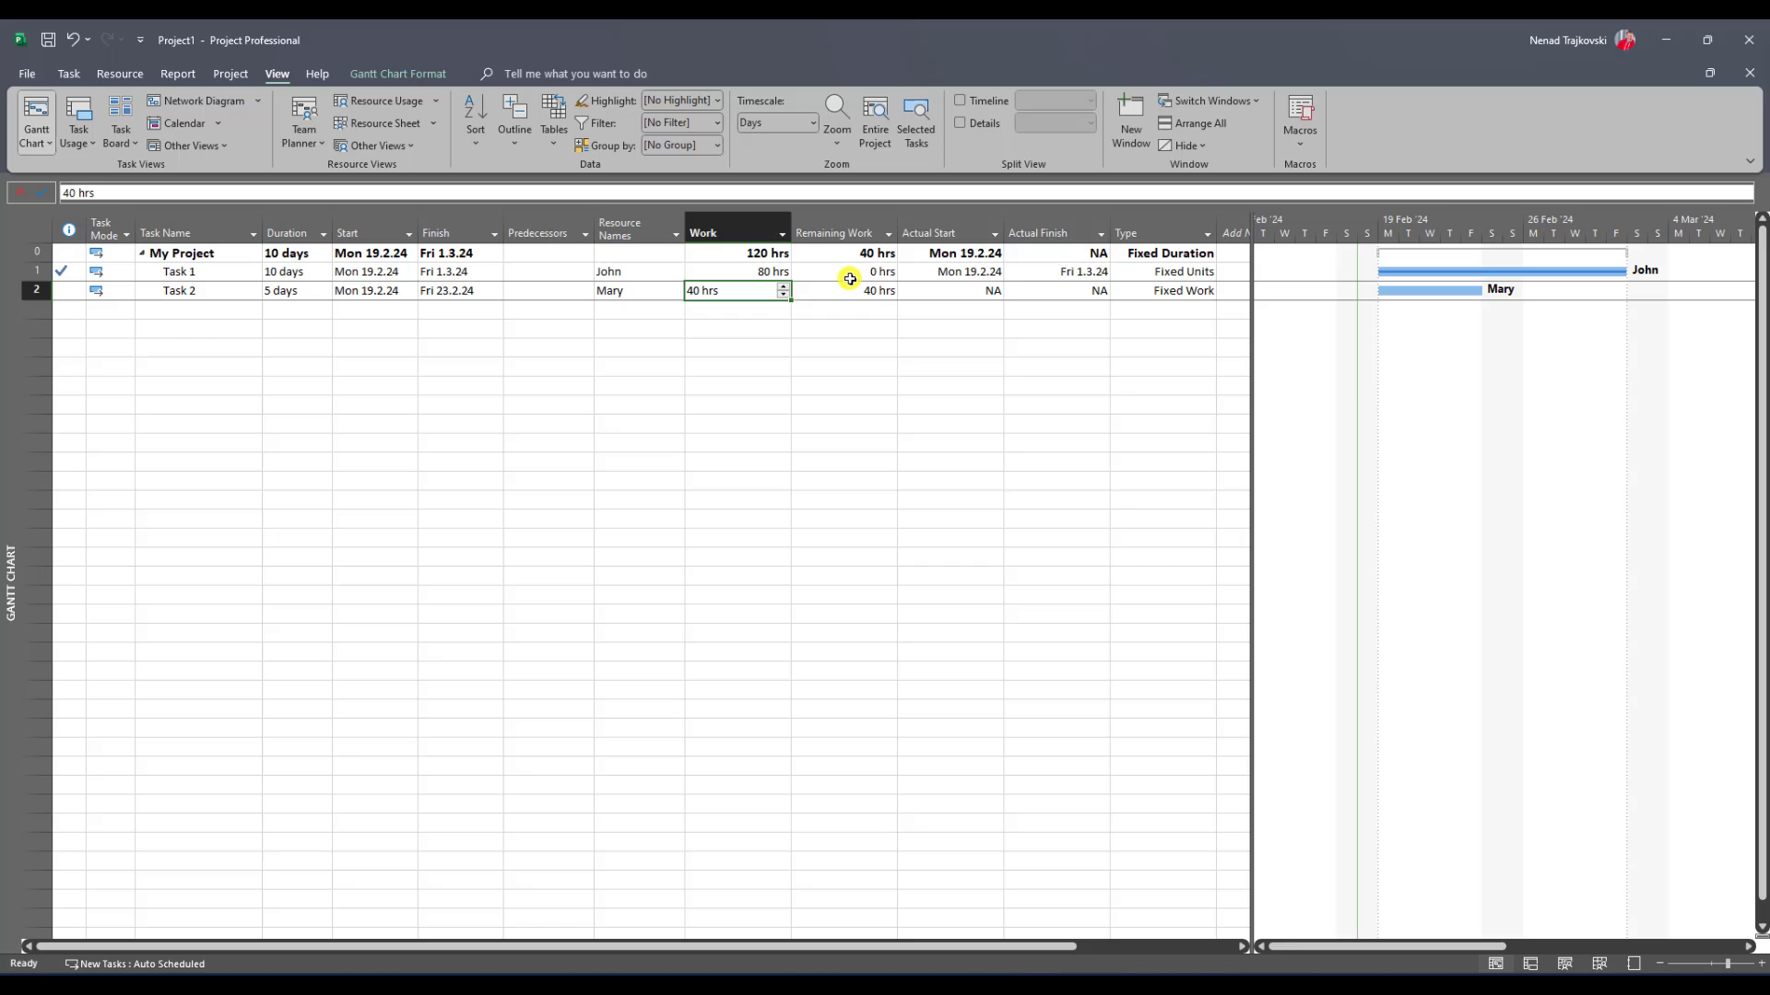
text(8)
key(Tab)
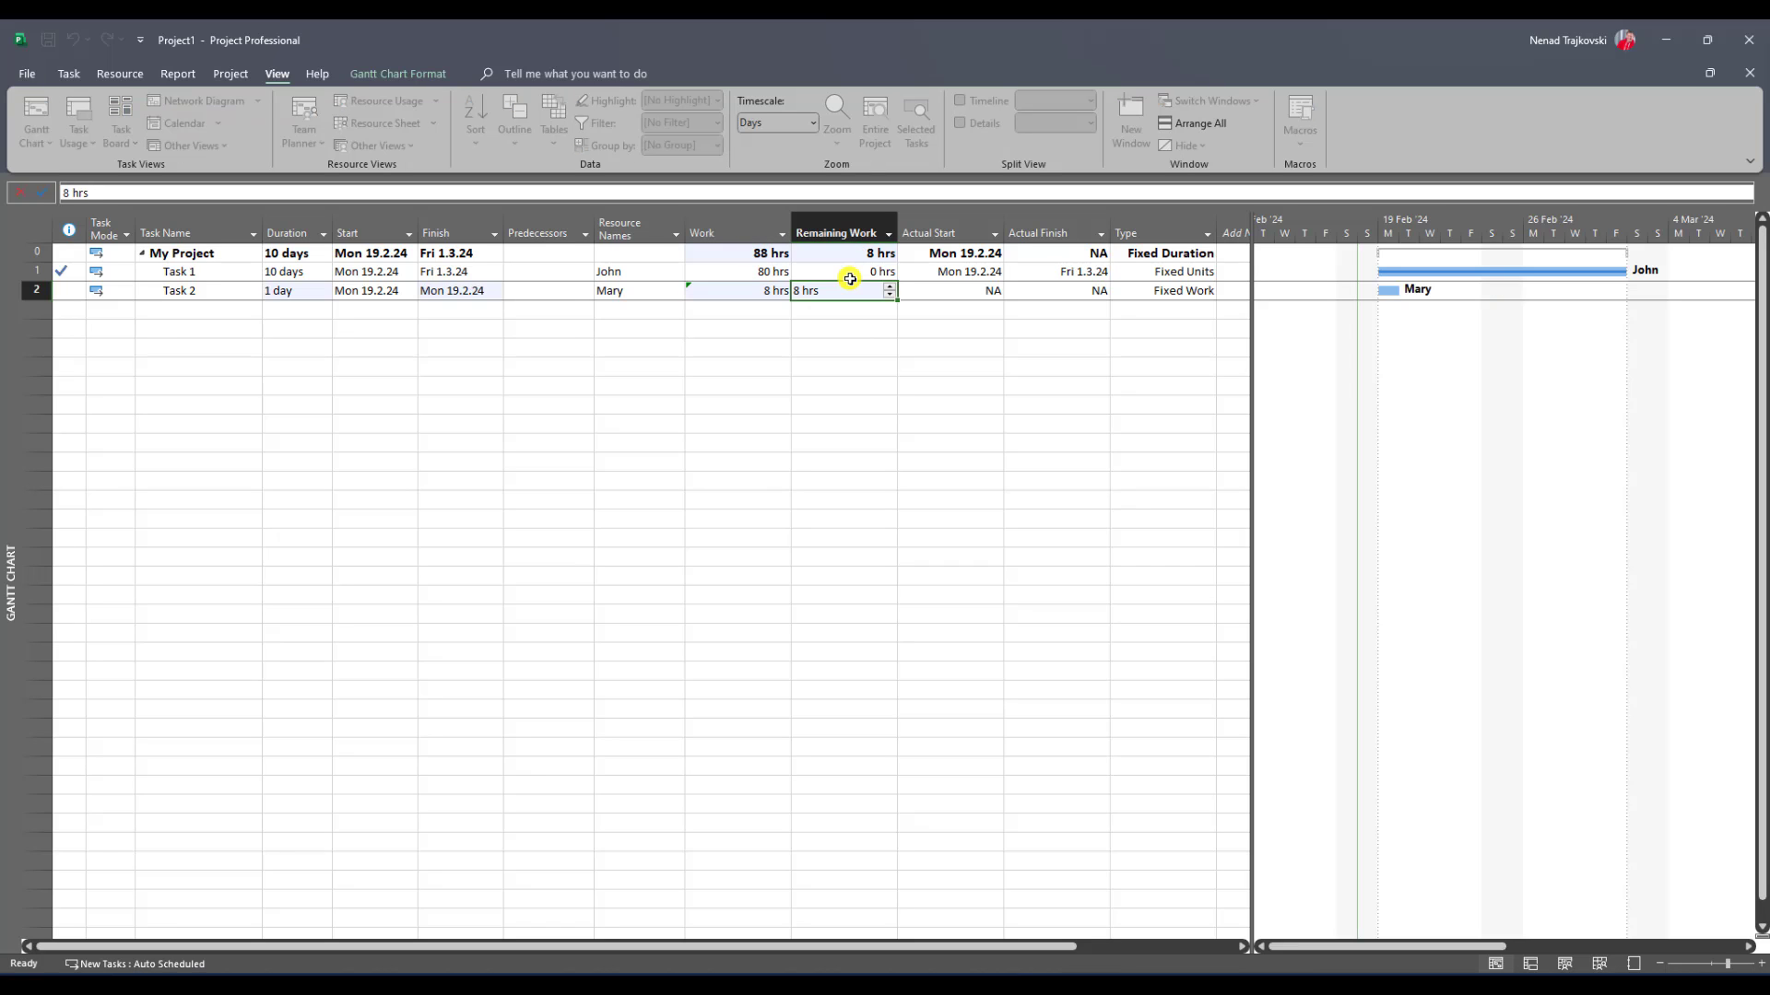
Set Task 2's remaining work to 0 and its actual start to 19 February 2024
text(0)
key(Tab)
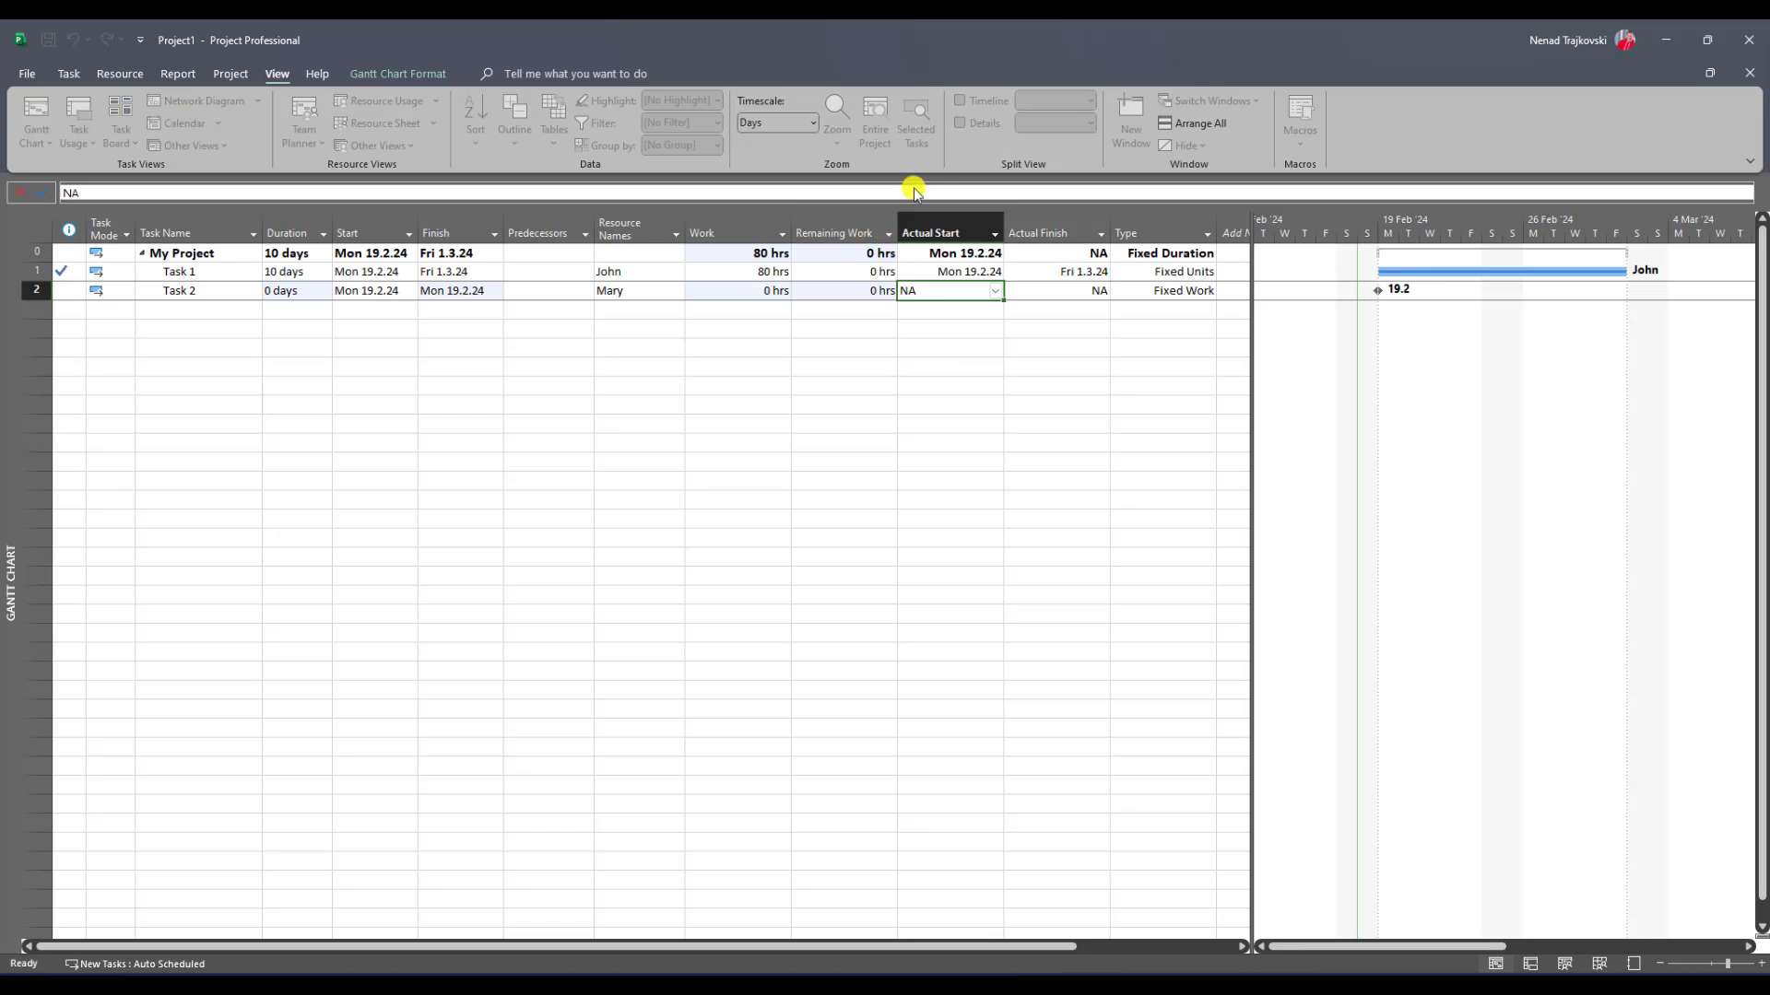
click(993, 291)
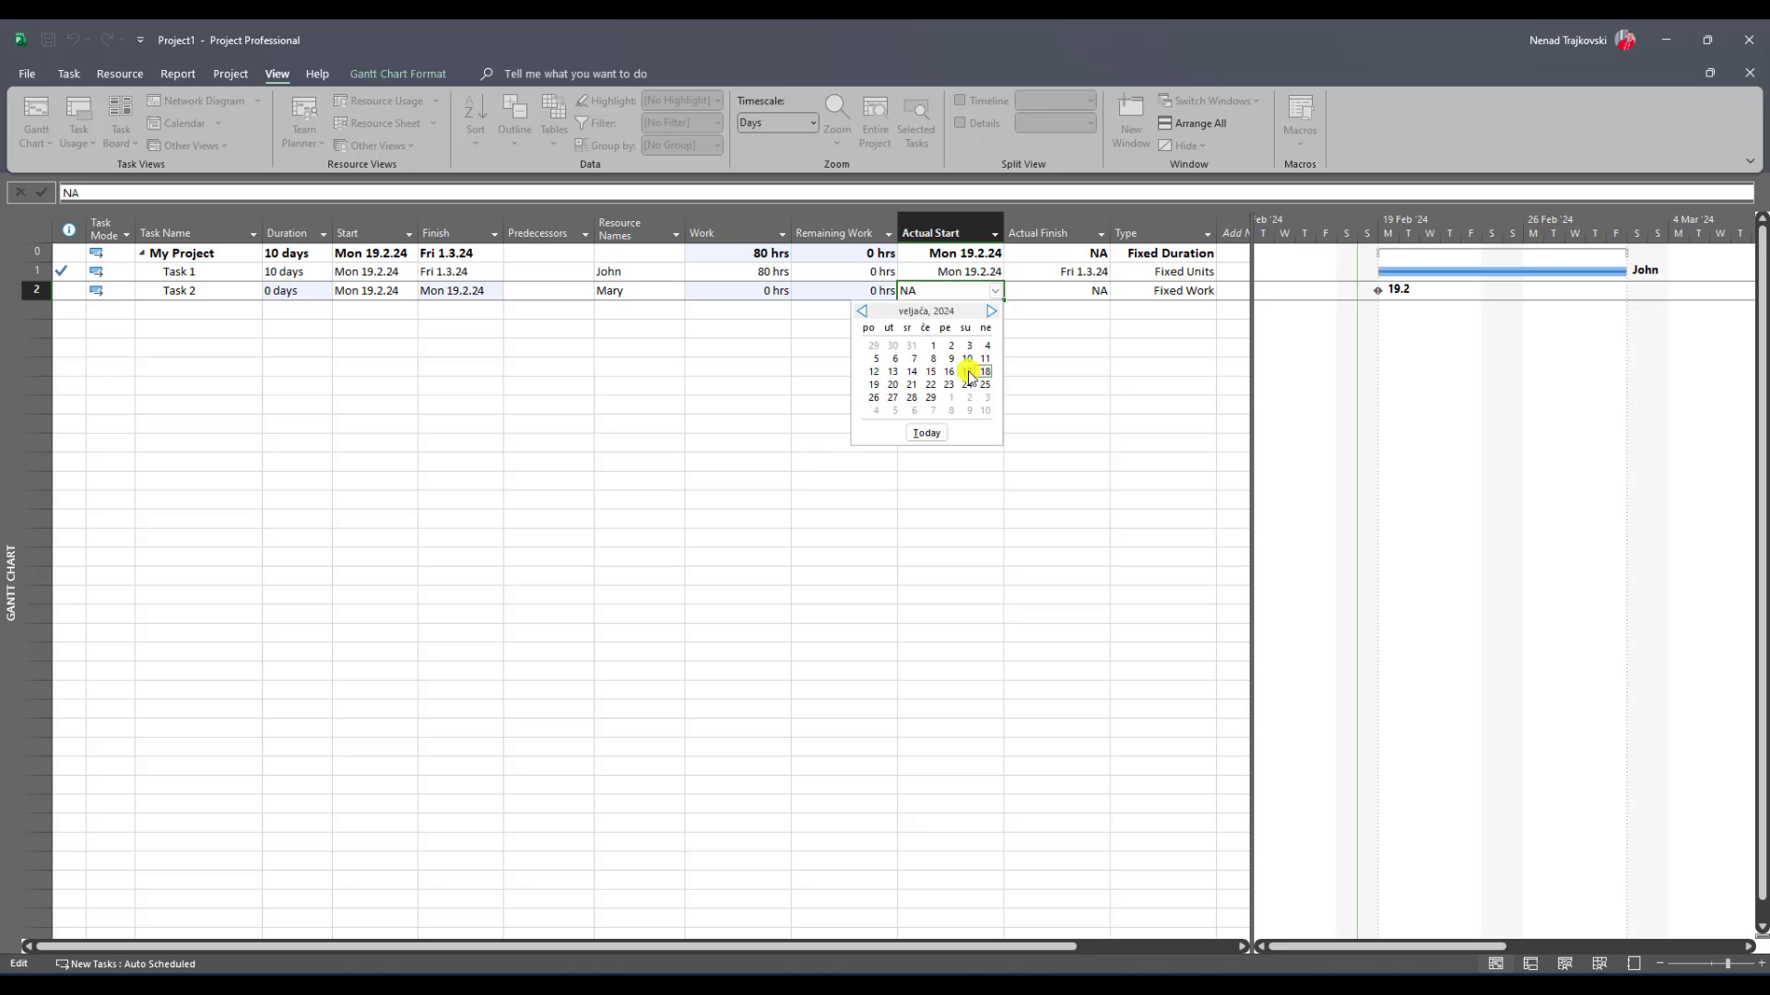
click(880, 386)
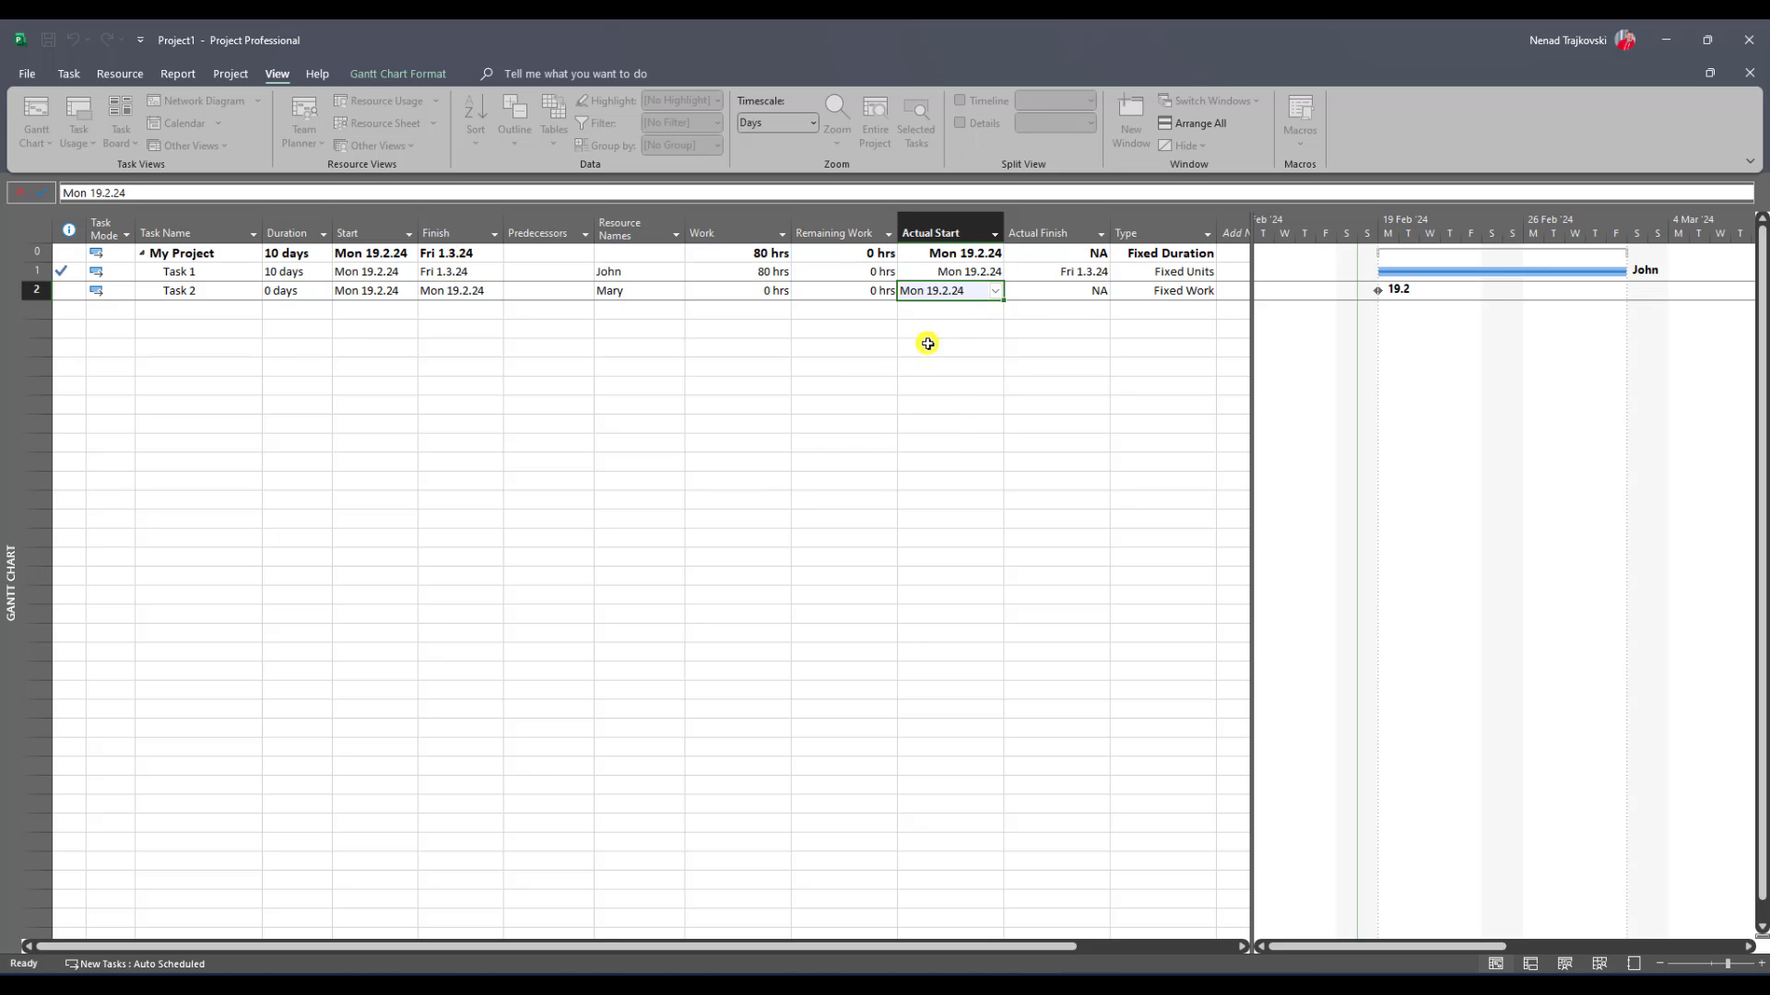
Set Task 2's actual finish to 1 March 2024
click(1102, 293)
click(1103, 292)
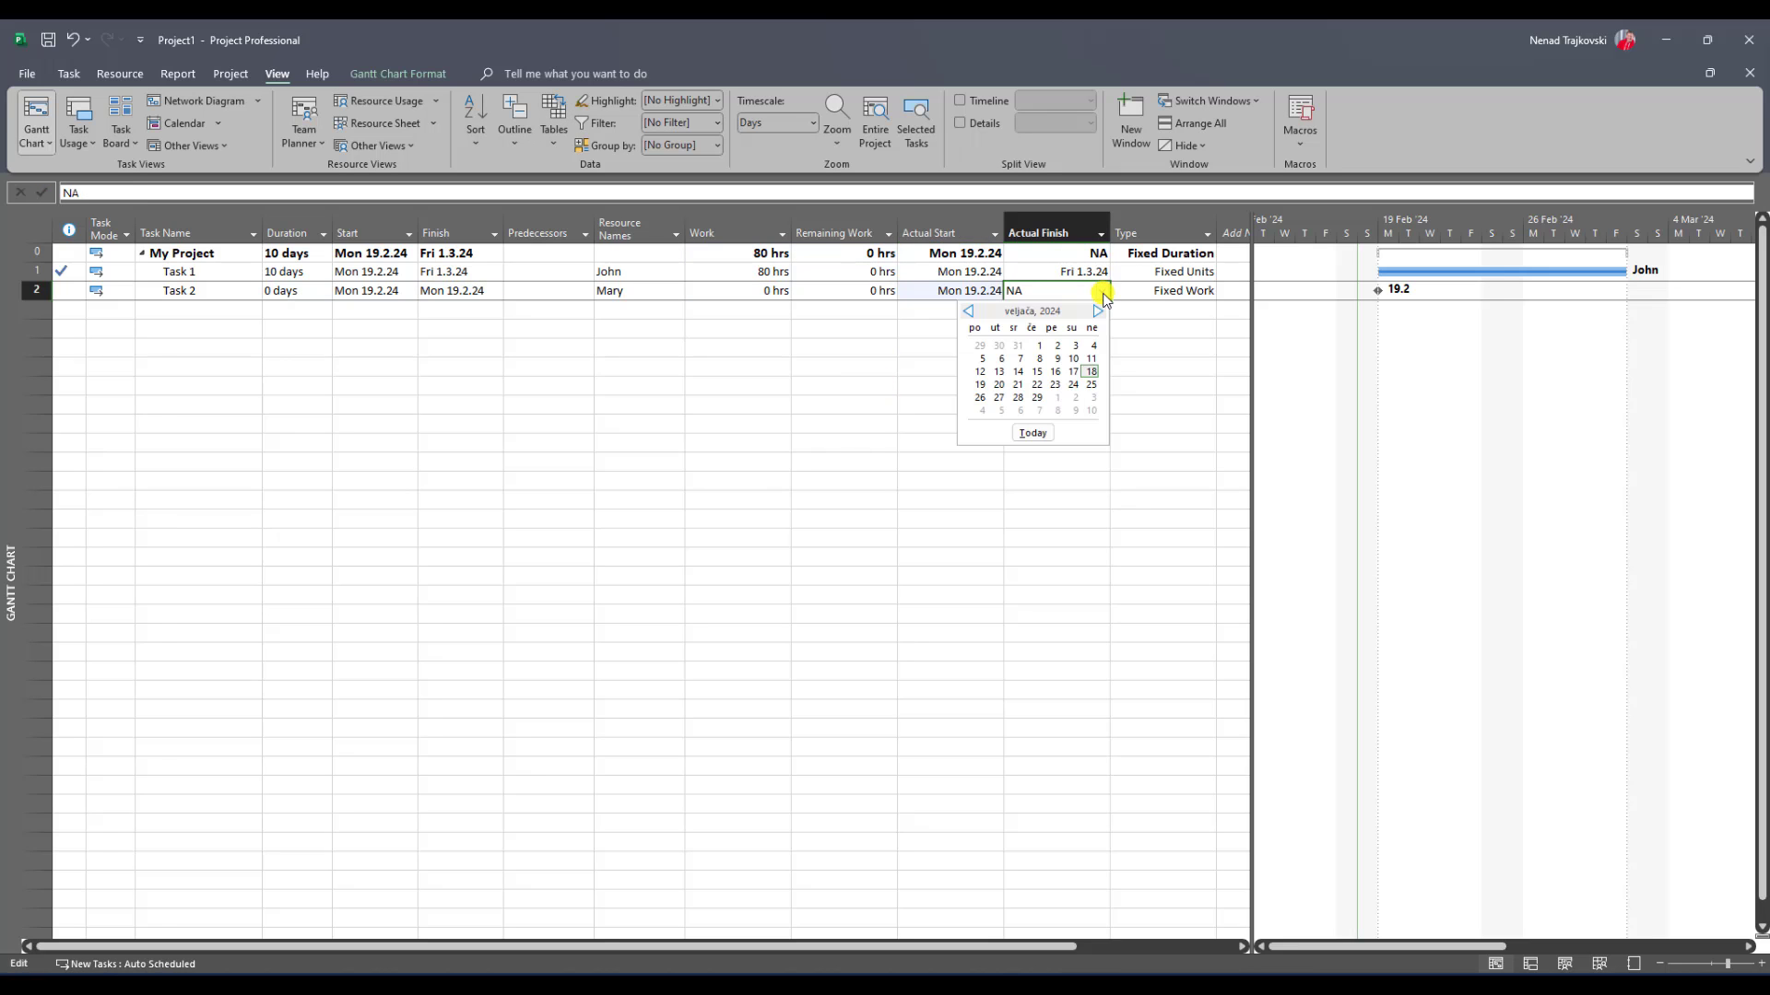
click(1057, 397)
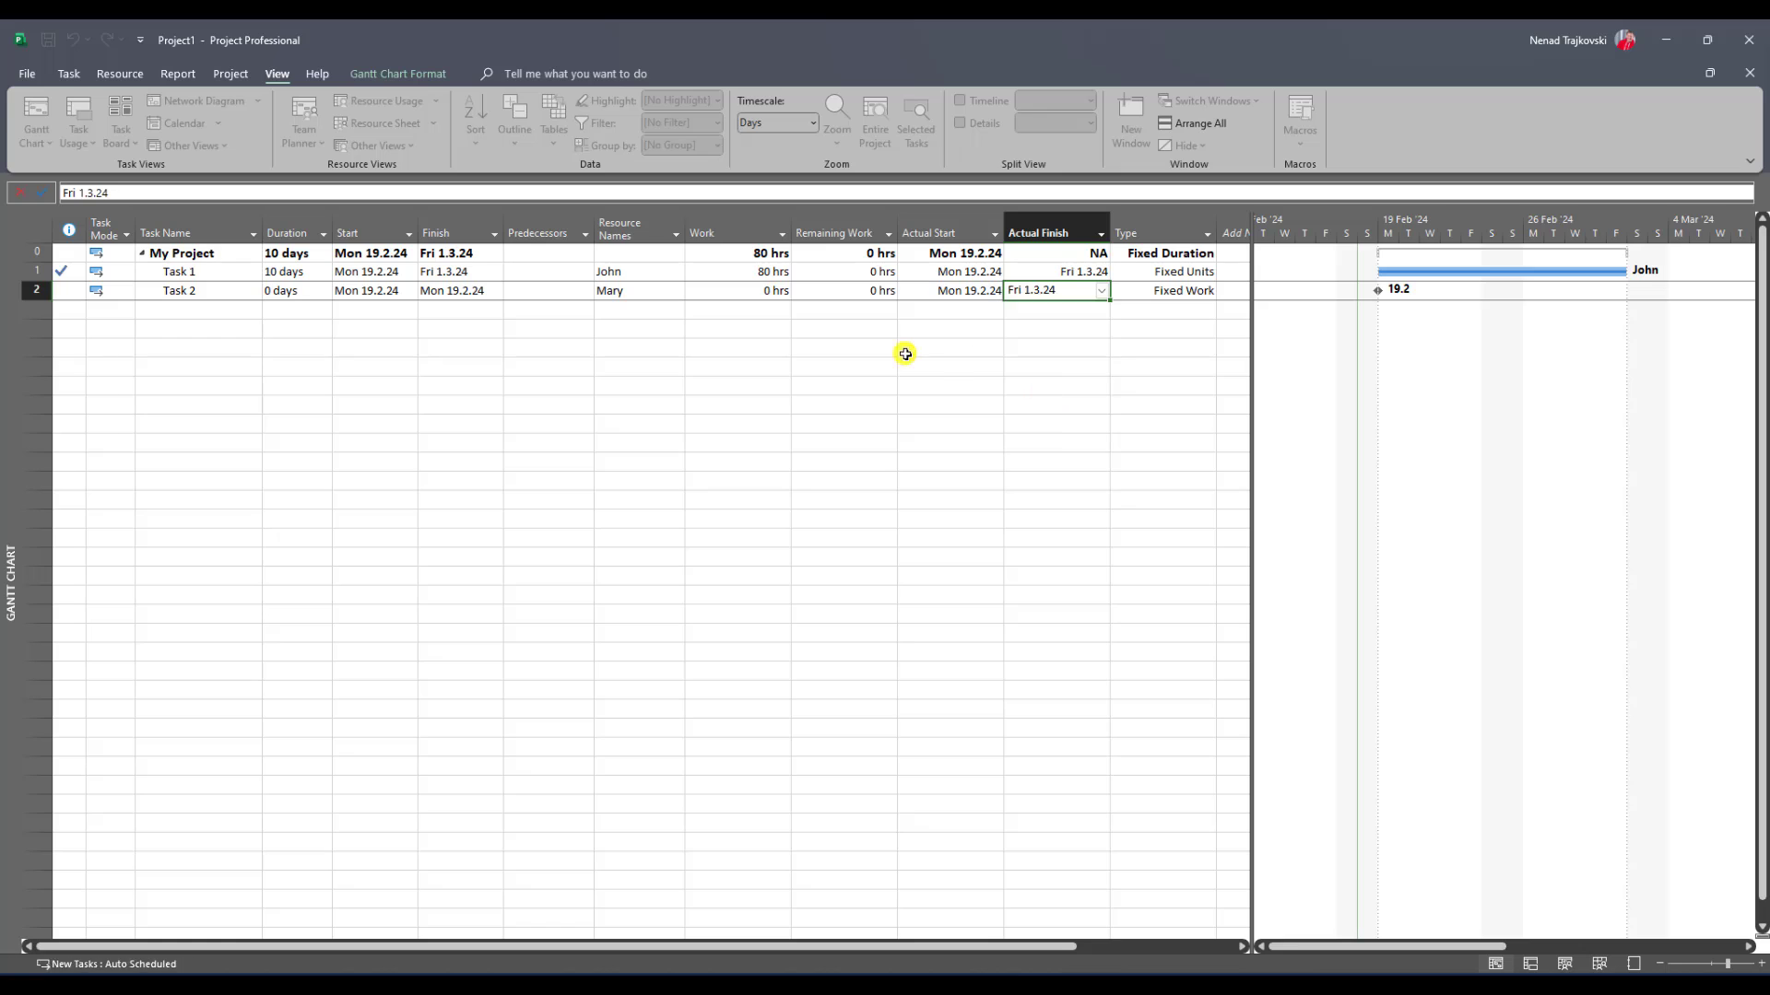
Re-enter Task 2's work as 8 hrs and reset its actual finish to 1 March
click(766, 290)
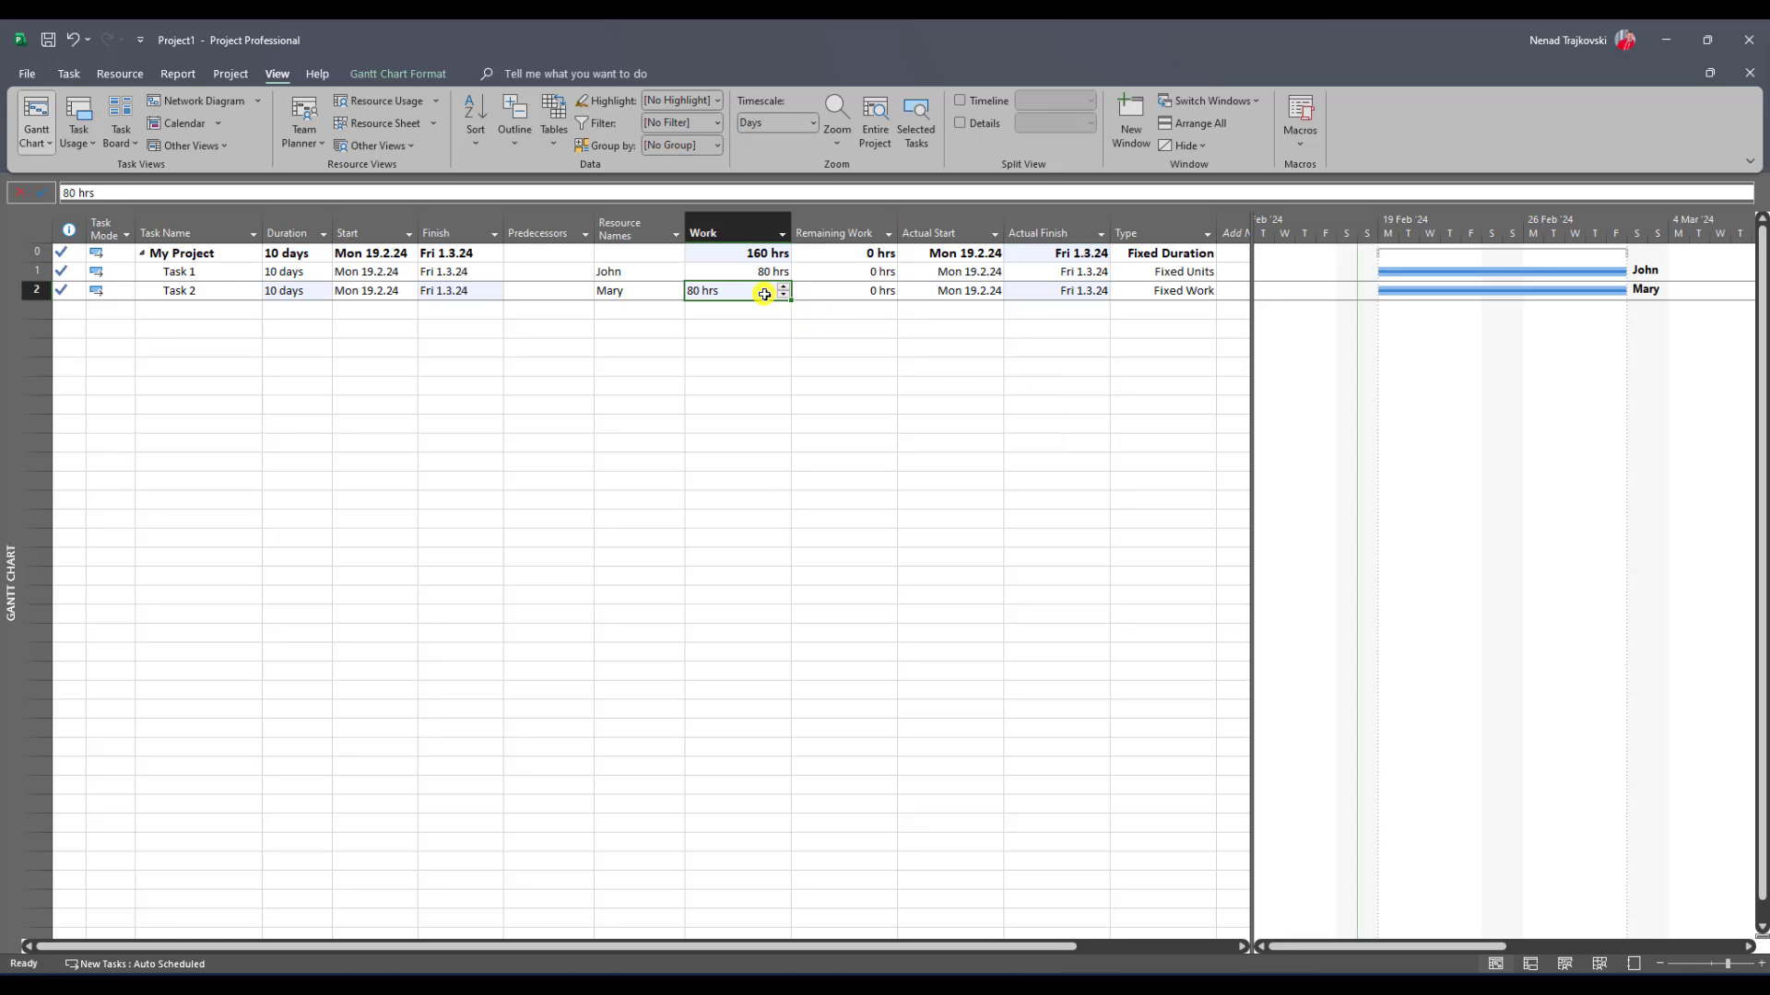
text(8)
key(Return)
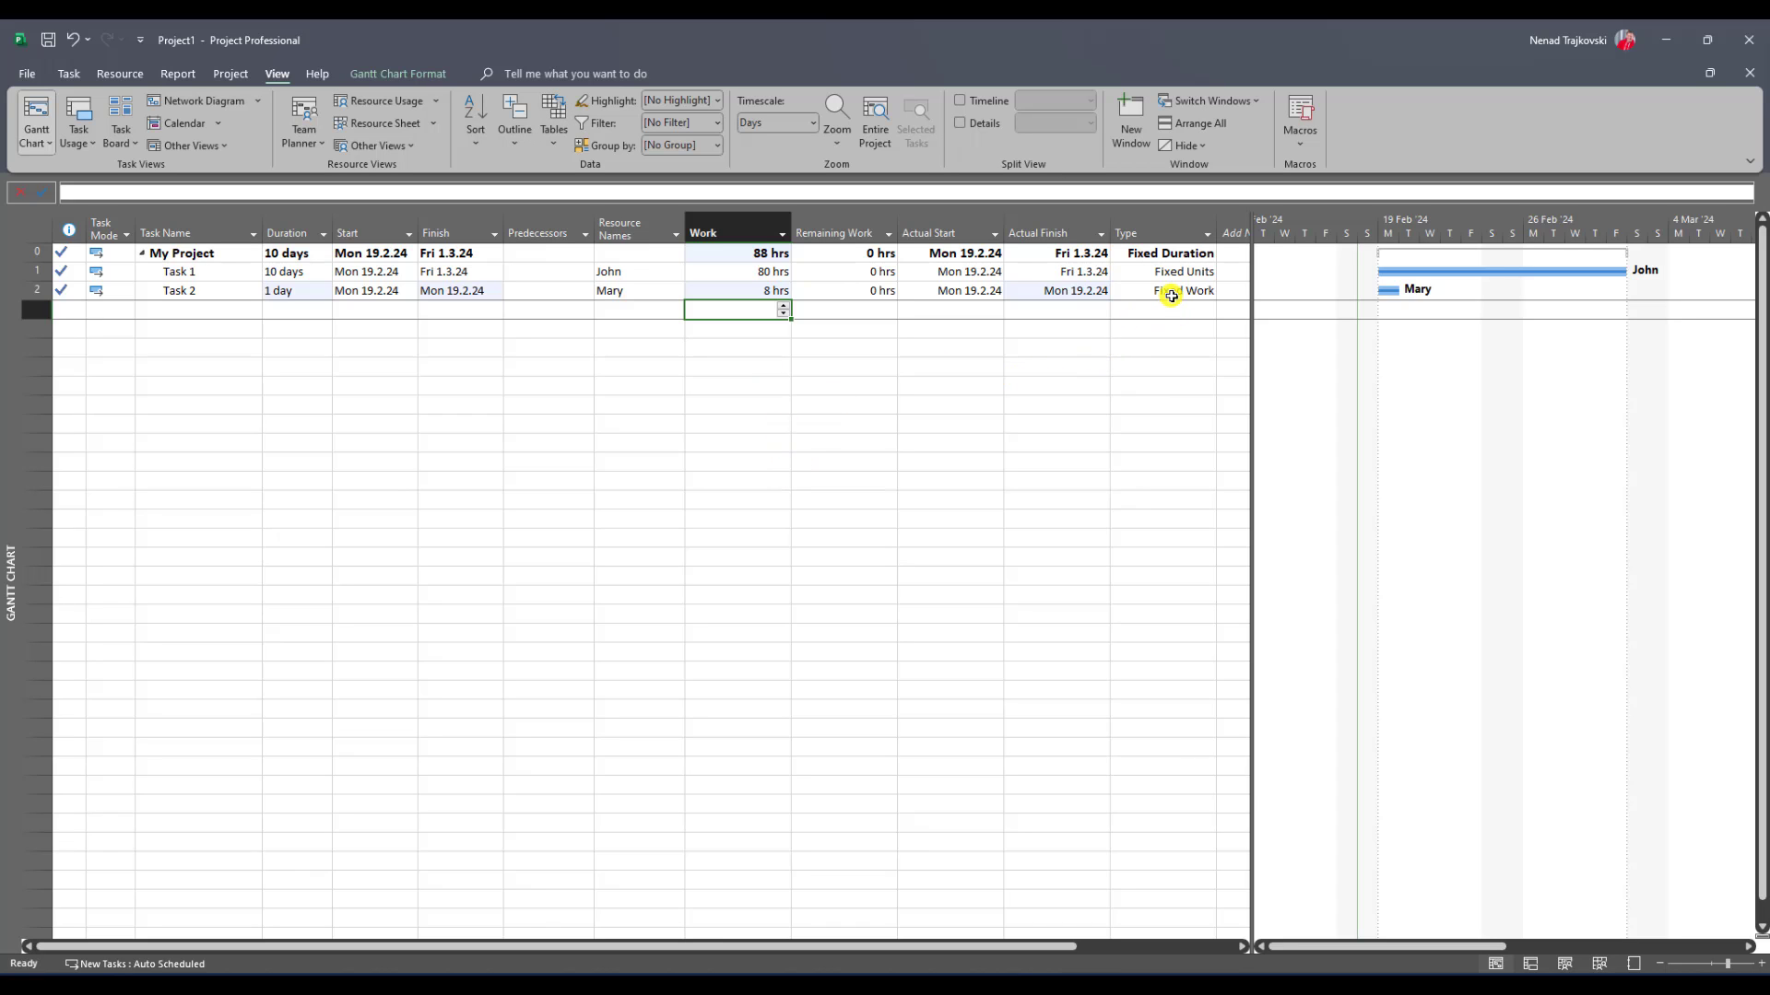
click(1083, 290)
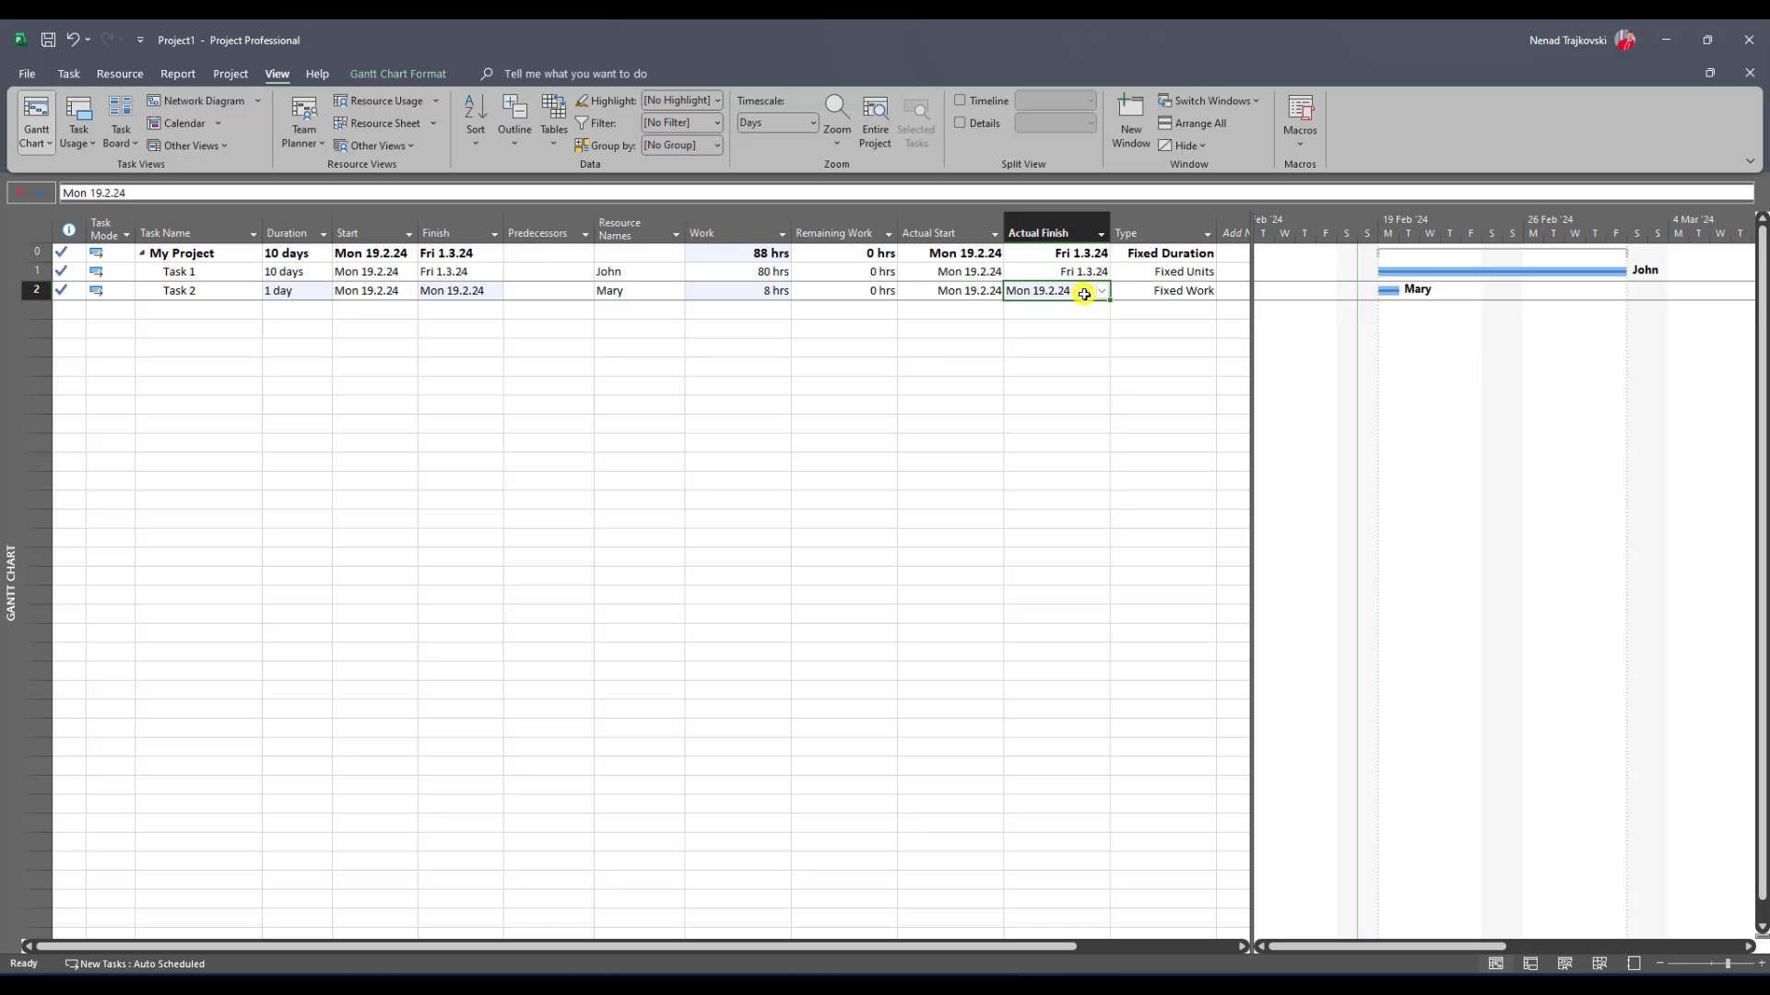
click(1100, 291)
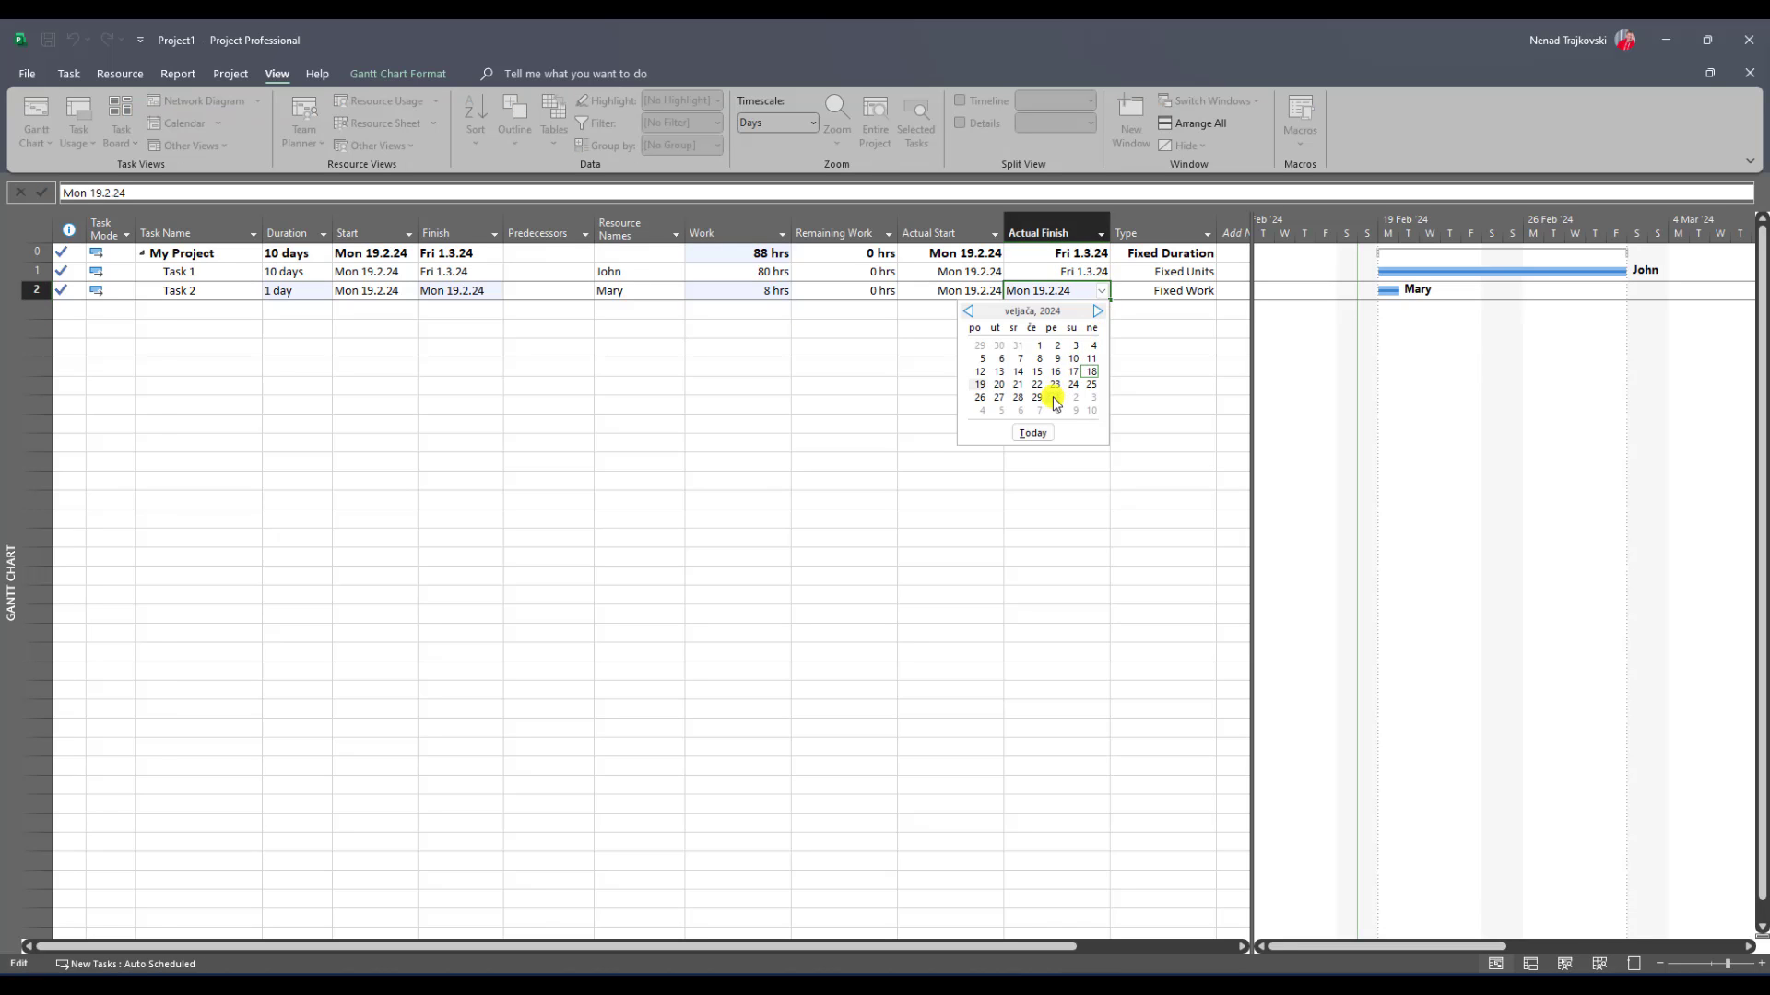
click(1056, 398)
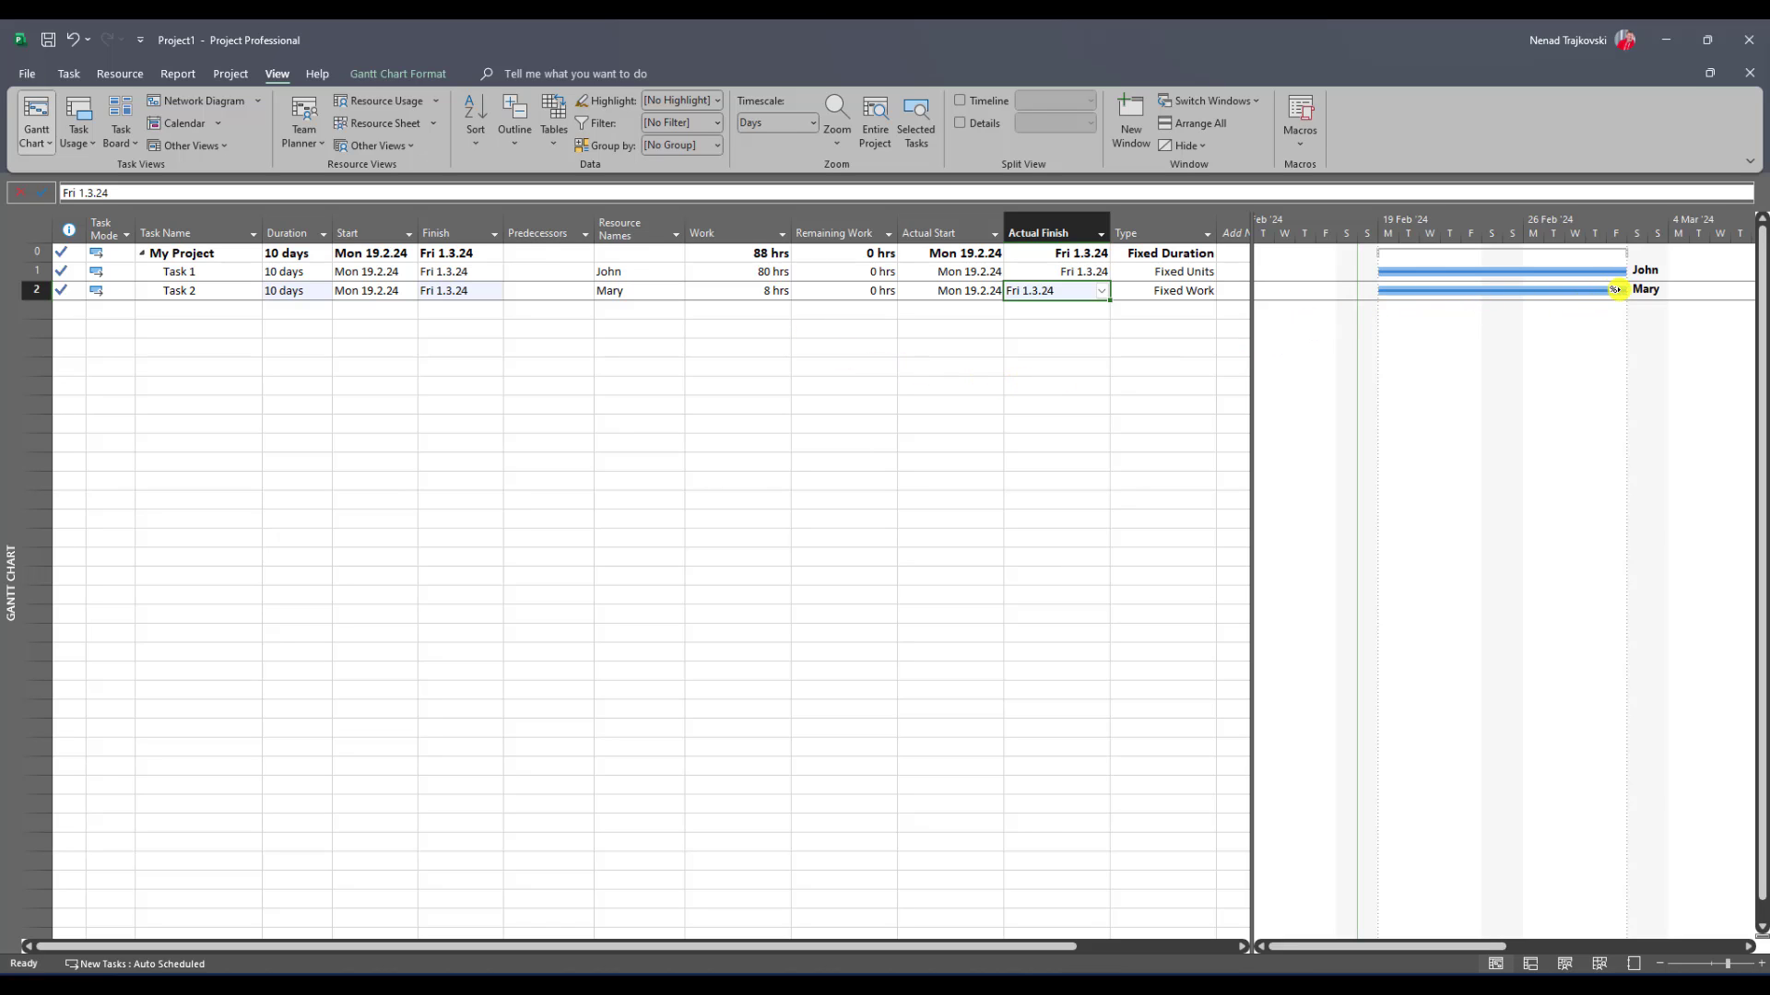
Show Task Usage and inspect Task 2's 0,8h daily actual work starting 19 Feb
click(81, 118)
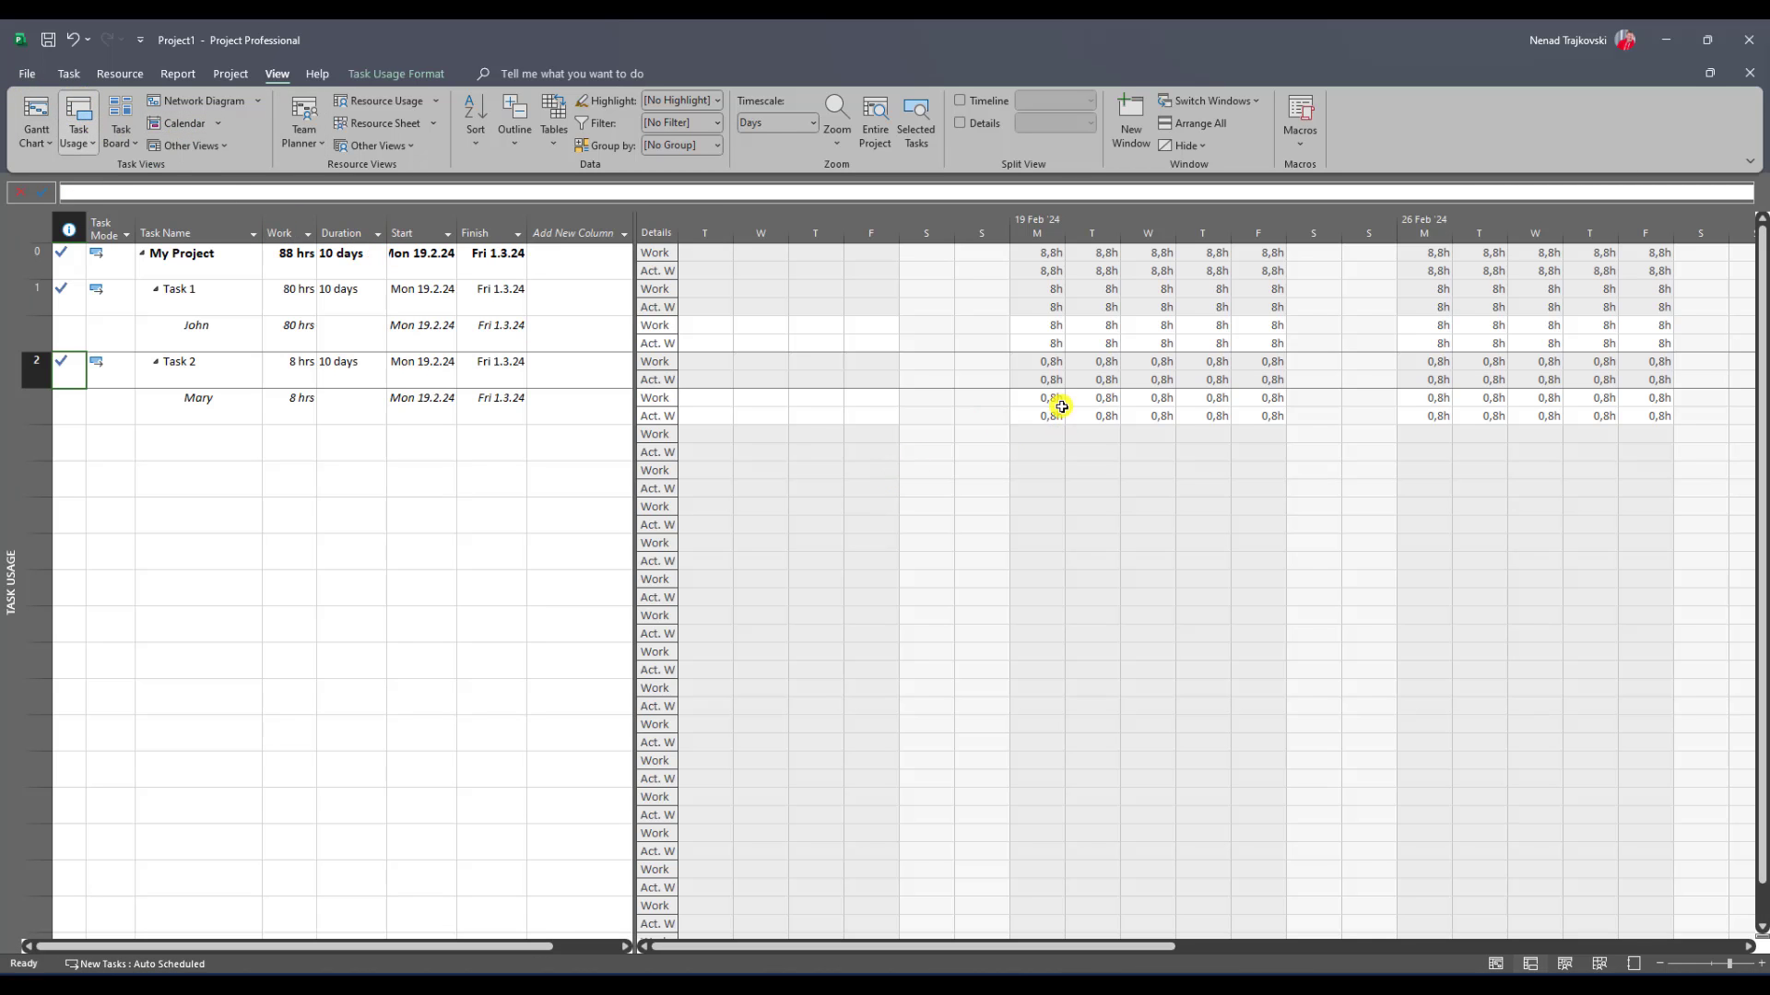
click(1034, 418)
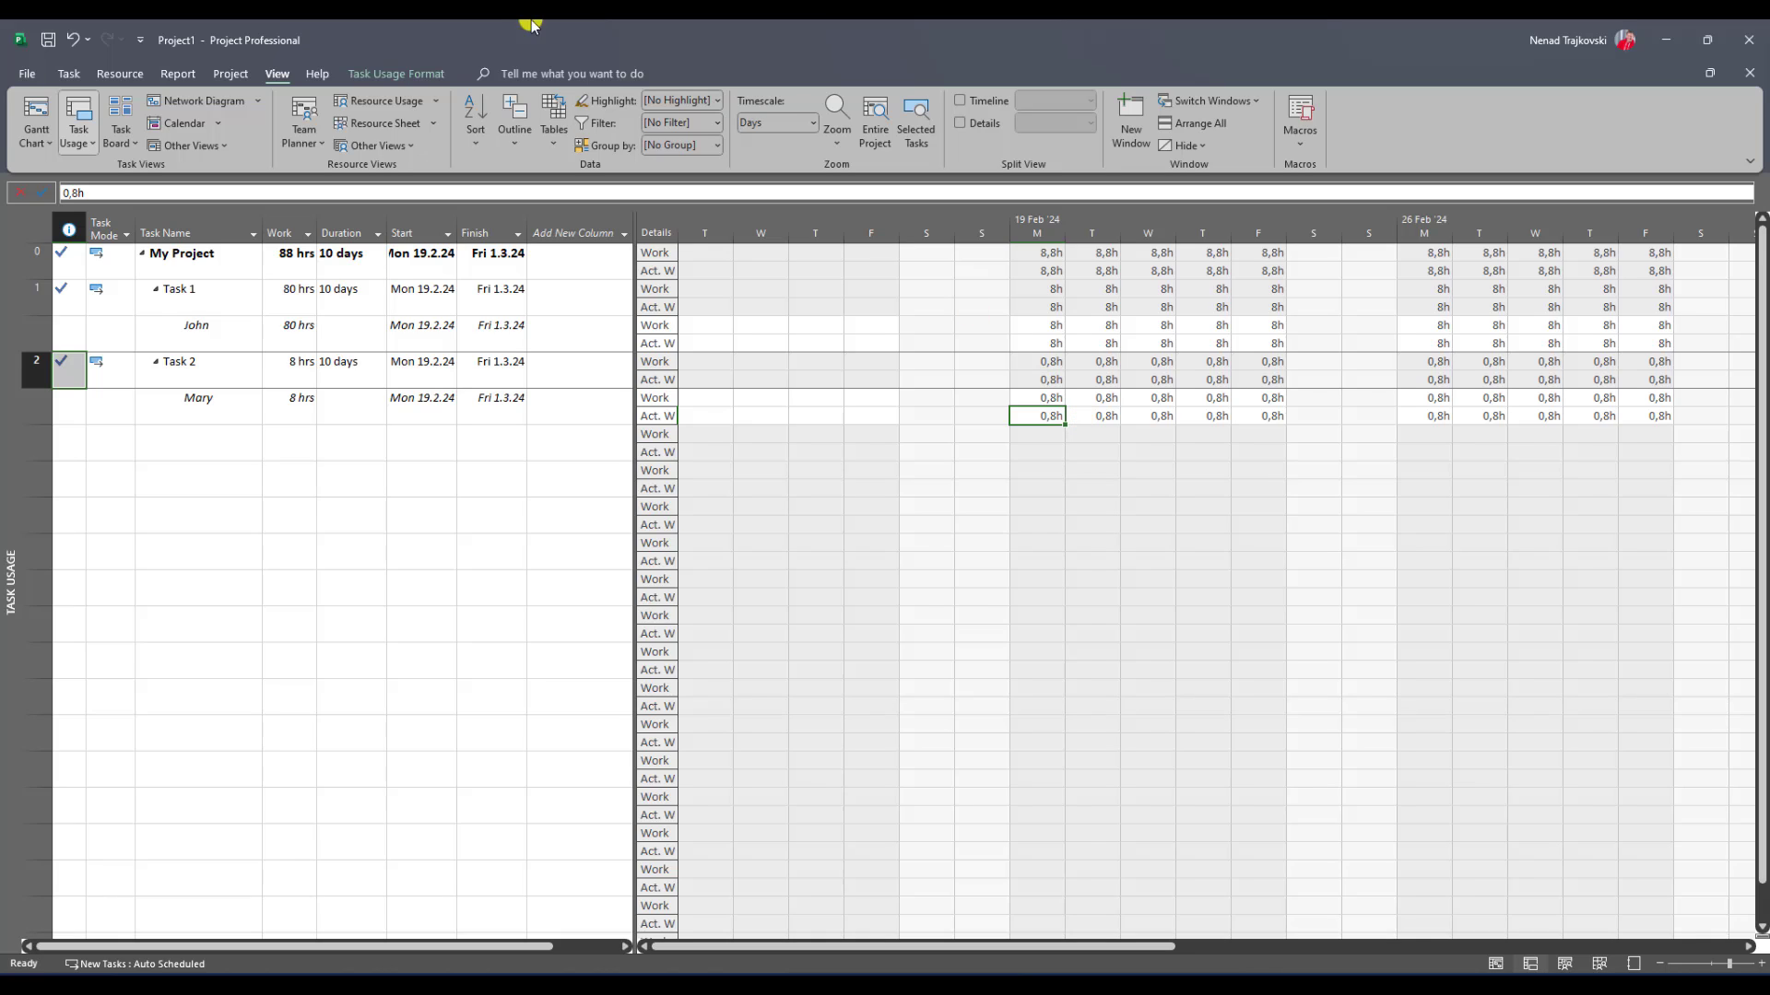
Switch back to the Gantt Chart view
click(35, 112)
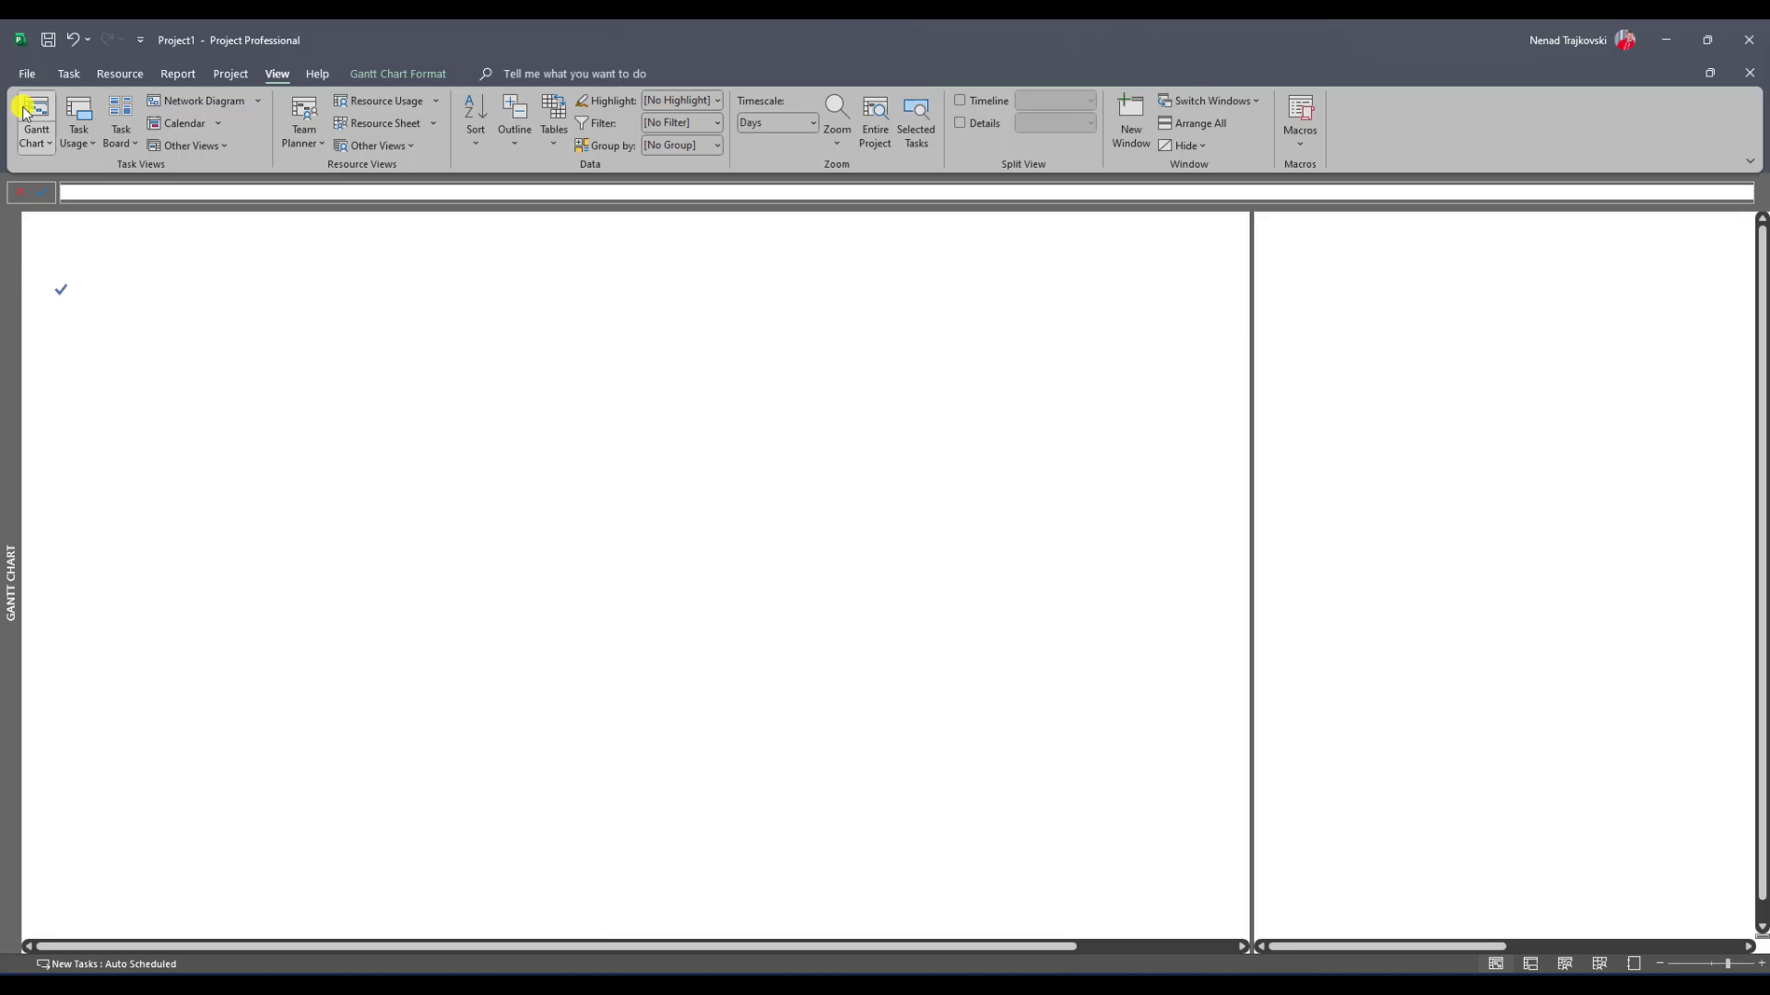